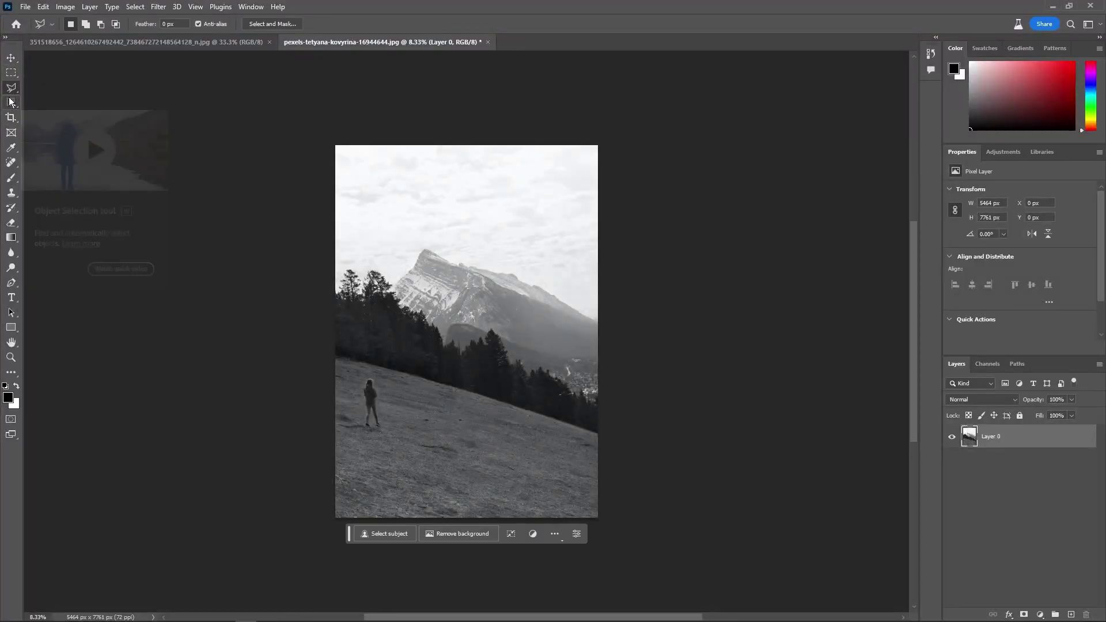
Lasso an area of the hillside beside the standing hiker and generate a fill with the prompt "family of people"
{"action": "right_click", "coordinate": [11, 88]}
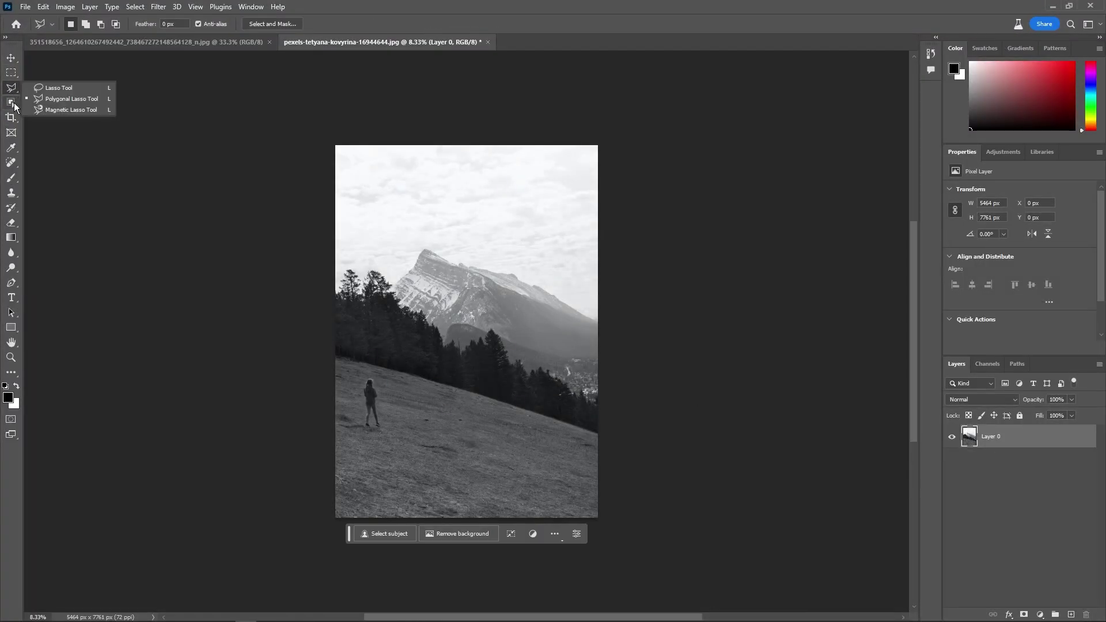
{"action": "left_click", "coordinate": [46, 93]}
{"action": "mouse_move", "coordinate": [404, 369]}
{"action": "left_mouse_down"}
{"action": "mouse_move", "coordinate": [398, 426]}
{"action": "mouse_move", "coordinate": [407, 370]}
{"action": "left_mouse_up"}
{"action": "left_click", "coordinate": [311, 453]}
{"action": "type", "text": "family of people"}
{"action": "left_click", "coordinate": [483, 456]}
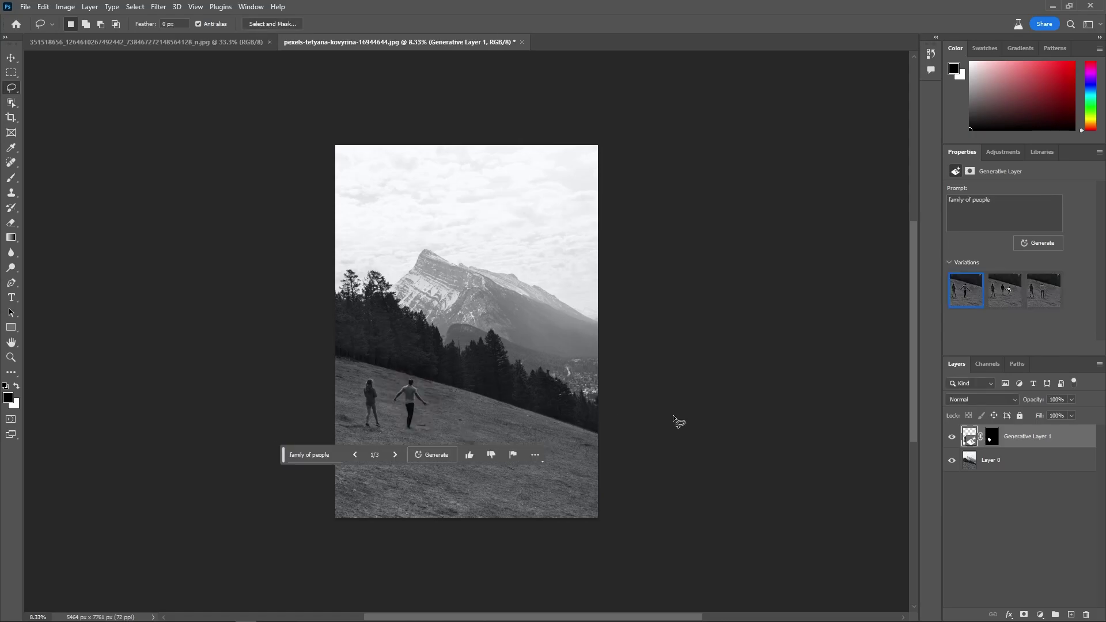
Compare the generated people variations and choose the third one for the hillside
{"action": "left_click", "coordinate": [1008, 295]}
{"action": "left_click", "coordinate": [1044, 291]}
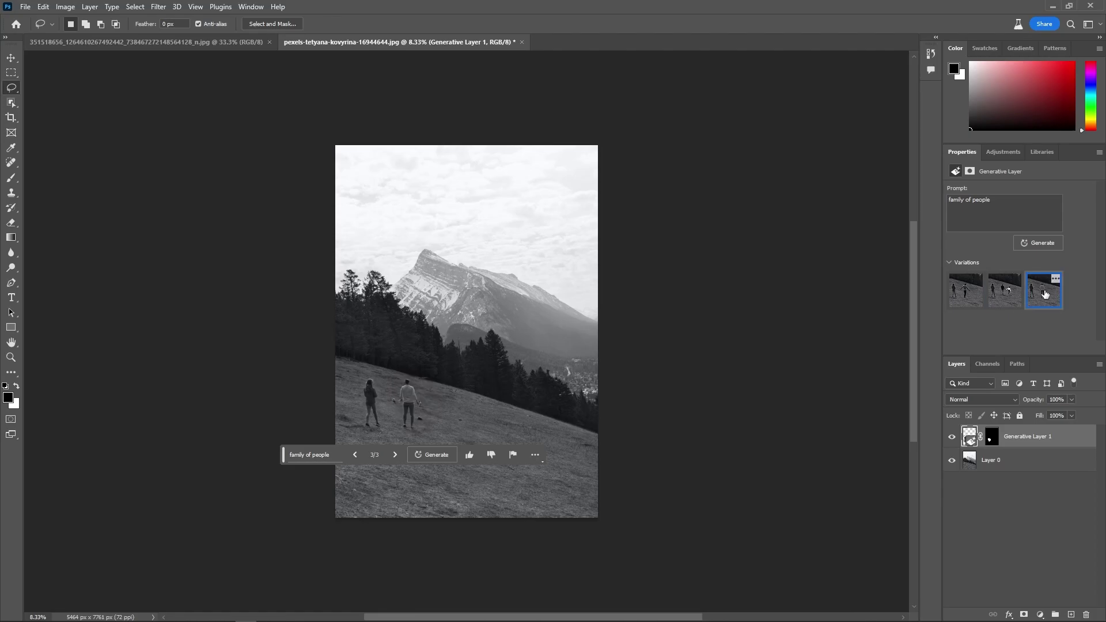
{"action": "key", "text": "v"}
{"action": "scroll", "coordinate": [397, 406], "scroll_direction": "up", "scroll_amount": 3}
{"action": "scroll", "coordinate": [397, 406], "scroll_direction": "up", "scroll_amount": 2}
{"action": "scroll", "coordinate": [557, 427], "scroll_direction": "down", "scroll_amount": 4}
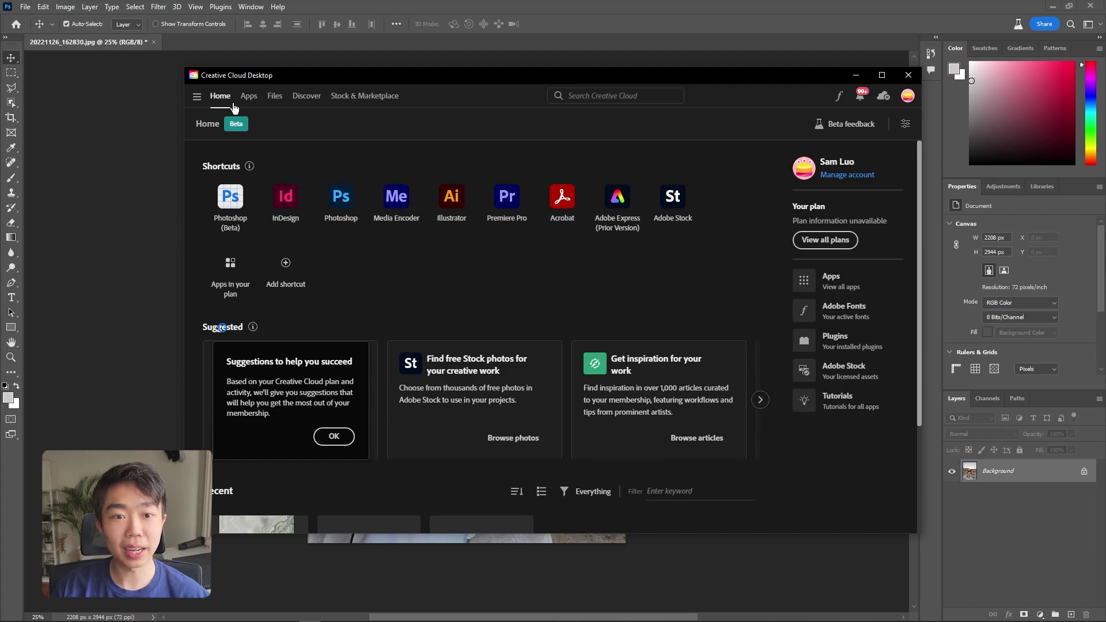
Show the Beta apps category in Creative Cloud Desktop and check the listed beta apps for Photoshop (Beta)
{"action": "left_click", "coordinate": [198, 98]}
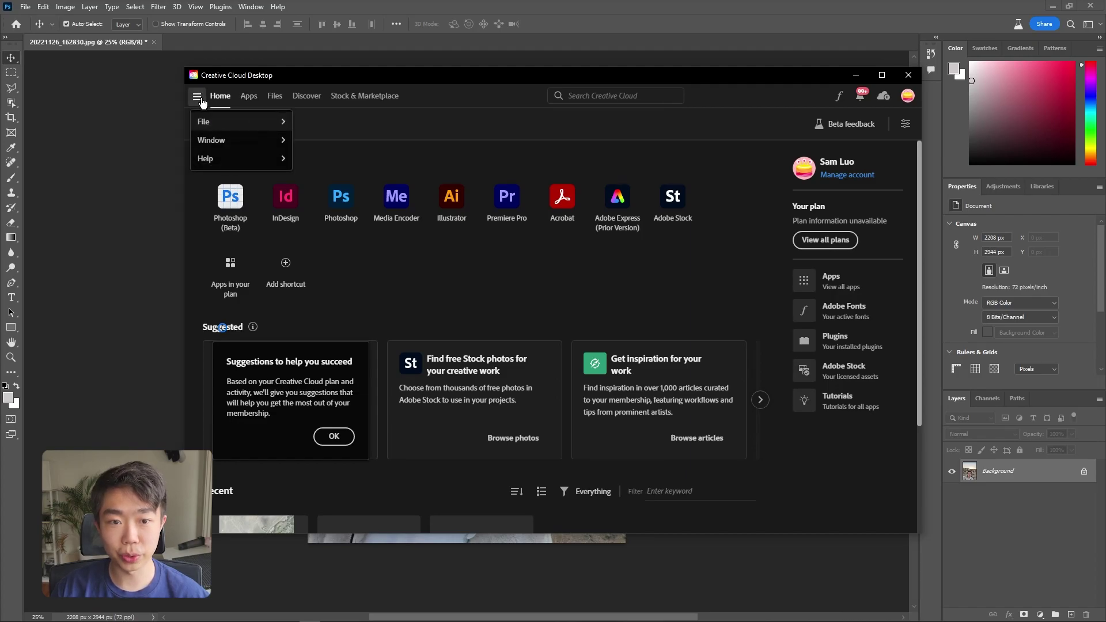
{"action": "left_click", "coordinate": [201, 100]}
{"action": "left_click", "coordinate": [249, 98]}
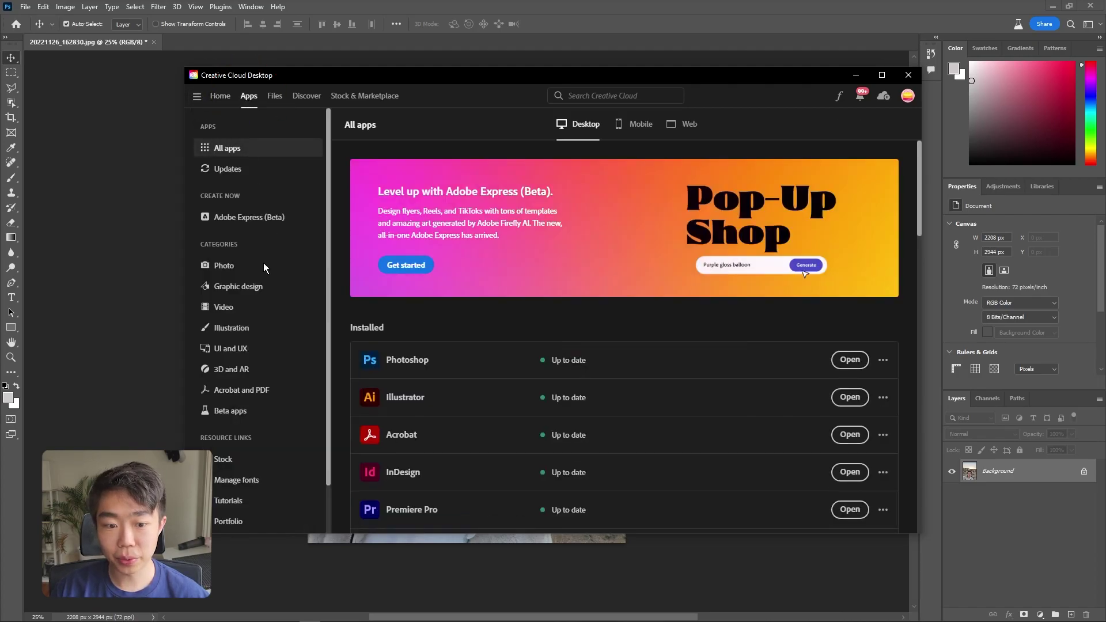
{"action": "scroll", "coordinate": [262, 403], "scroll_direction": "down", "scroll_amount": 1}
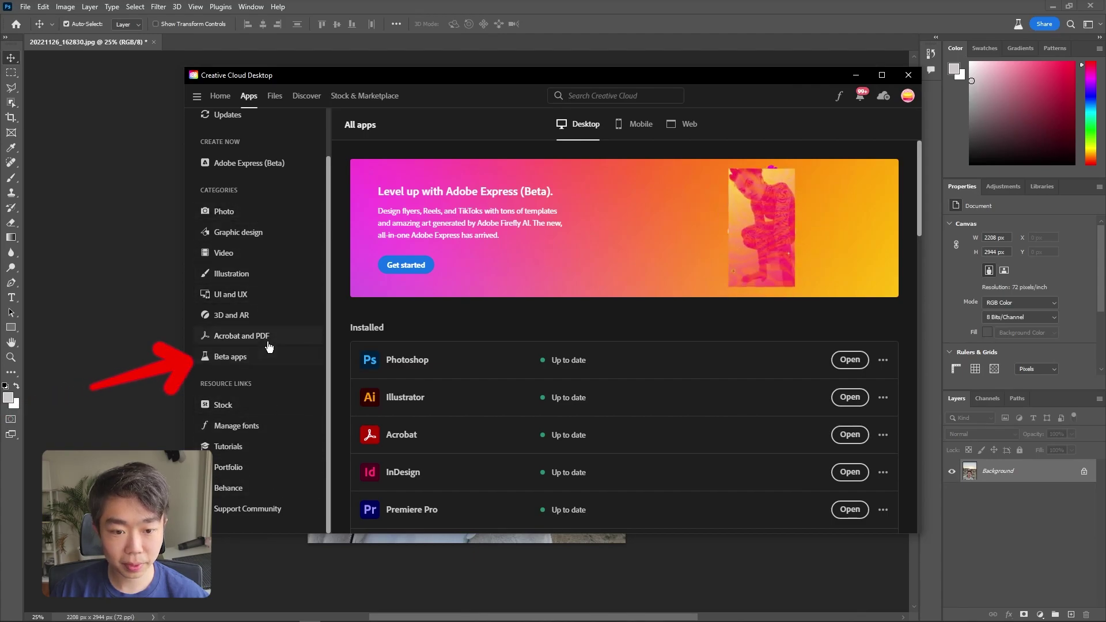
{"action": "left_click", "coordinate": [230, 356]}
{"action": "scroll", "coordinate": [756, 306], "scroll_direction": "down", "scroll_amount": 5}
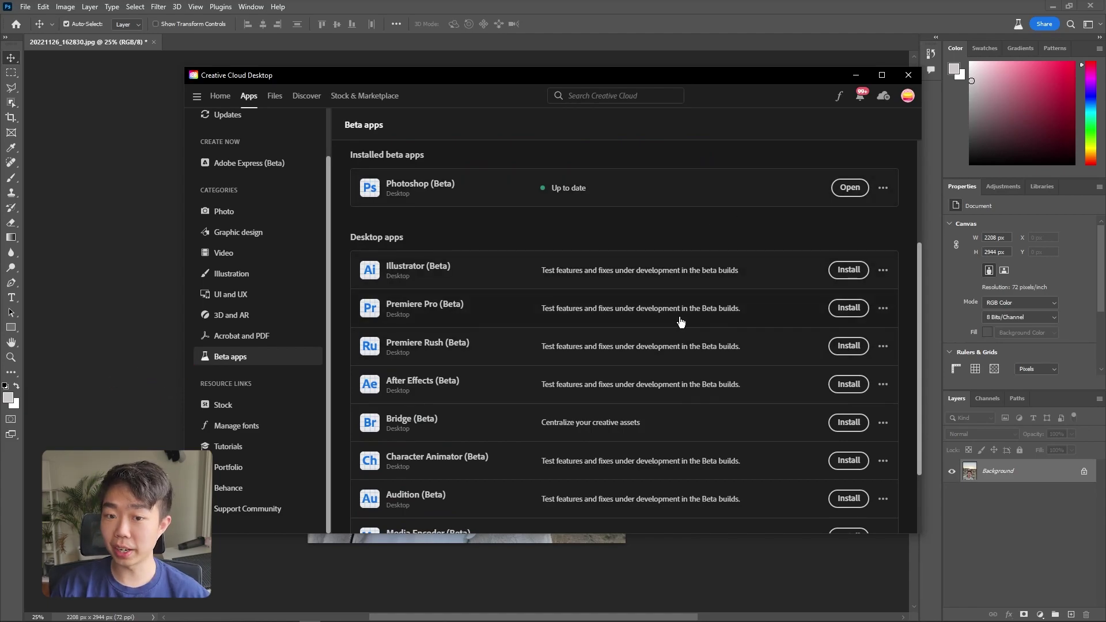
{"action": "scroll", "coordinate": [558, 267], "scroll_direction": "up", "scroll_amount": 3}
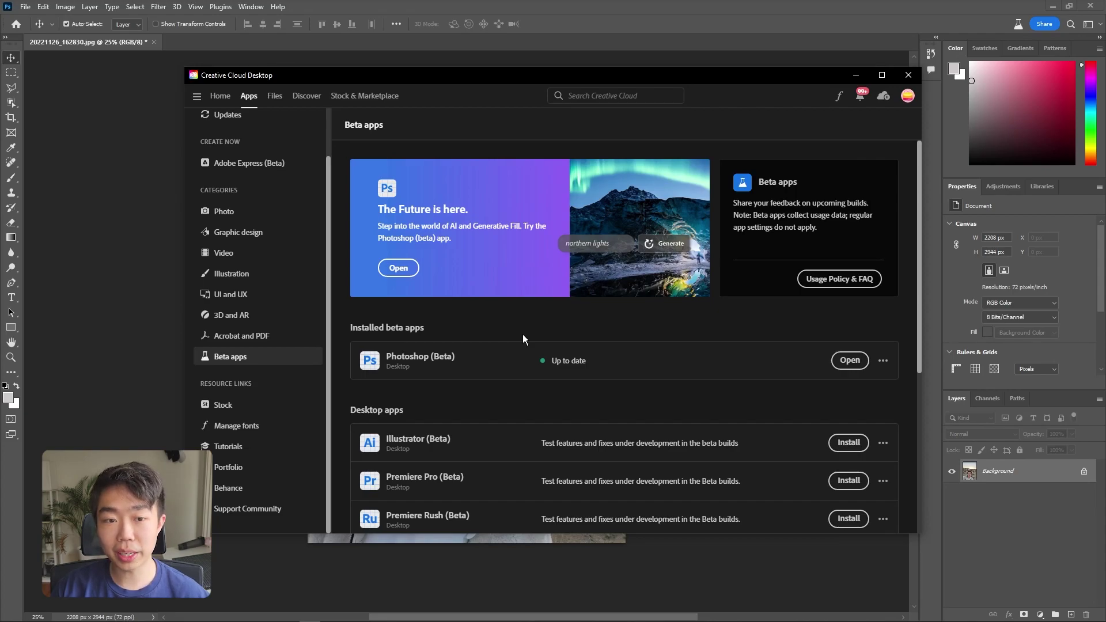
{"action": "scroll", "coordinate": [276, 278], "scroll_direction": "up", "scroll_amount": 2}
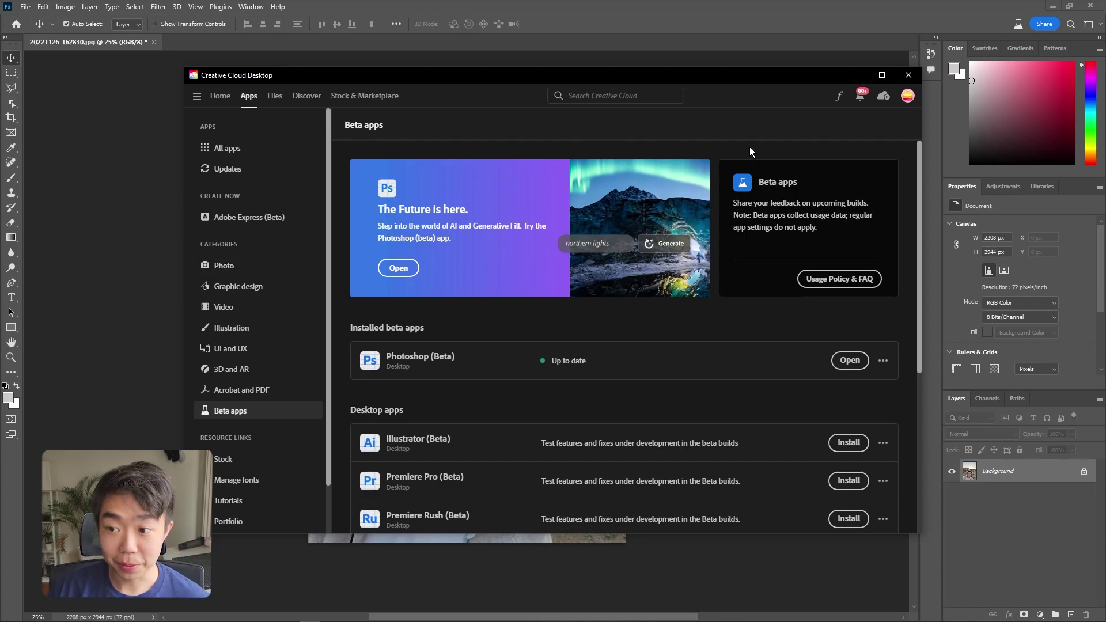
Switch back to Photoshop, unlock the selfie's Background layer, and frame a crop of about 1824 × 1912 px around the head and shoulders
{"action": "left_click", "coordinate": [627, 6]}
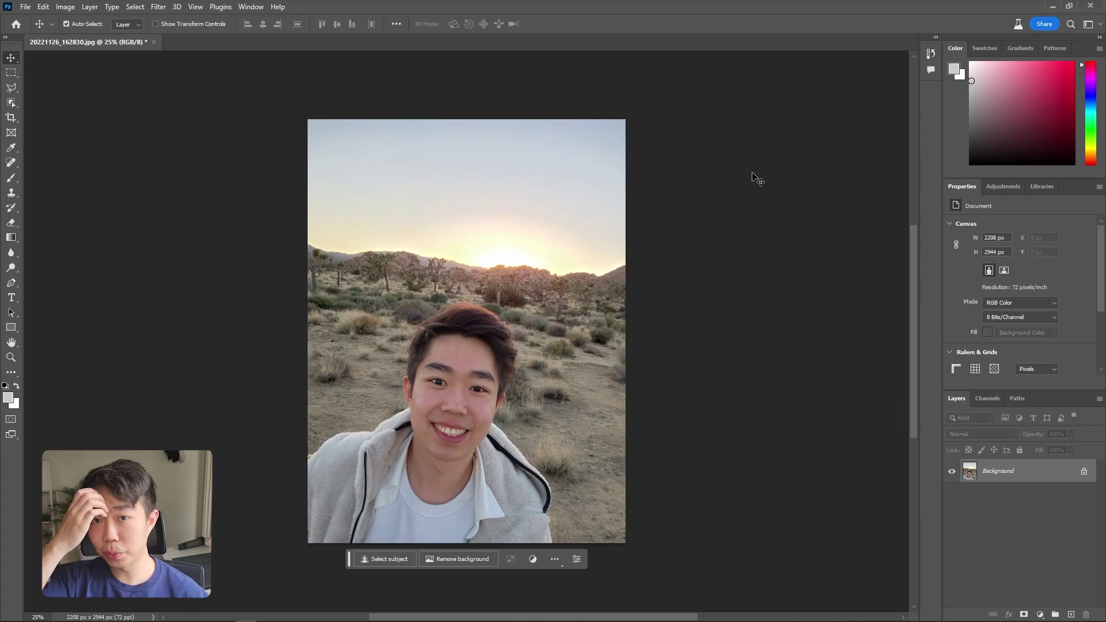
{"action": "left_click", "coordinate": [1084, 472]}
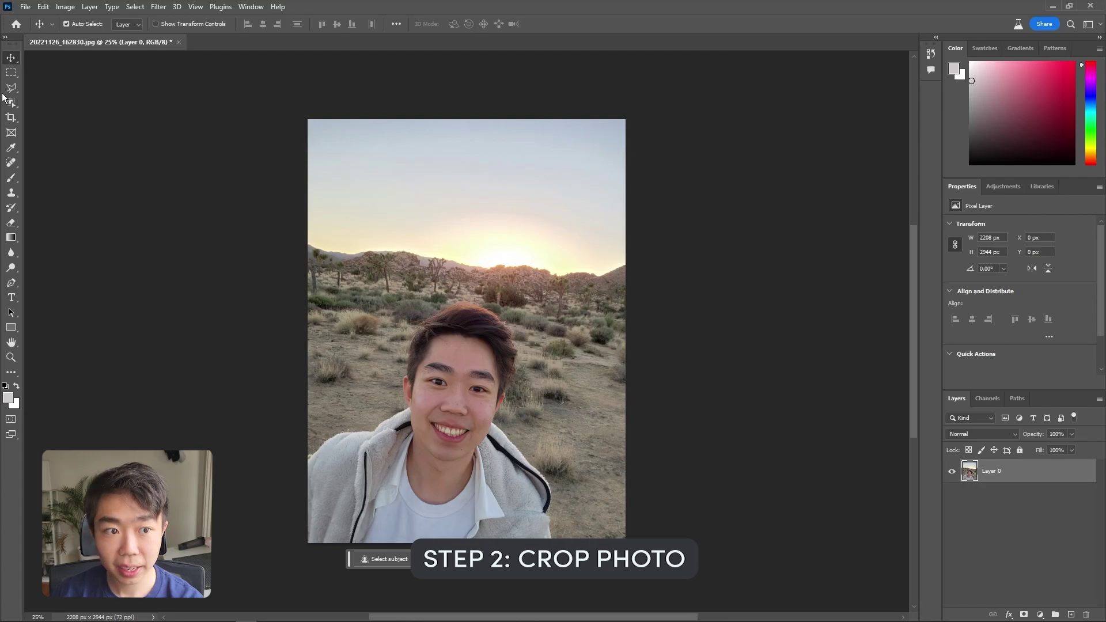
{"action": "left_click", "coordinate": [13, 119]}
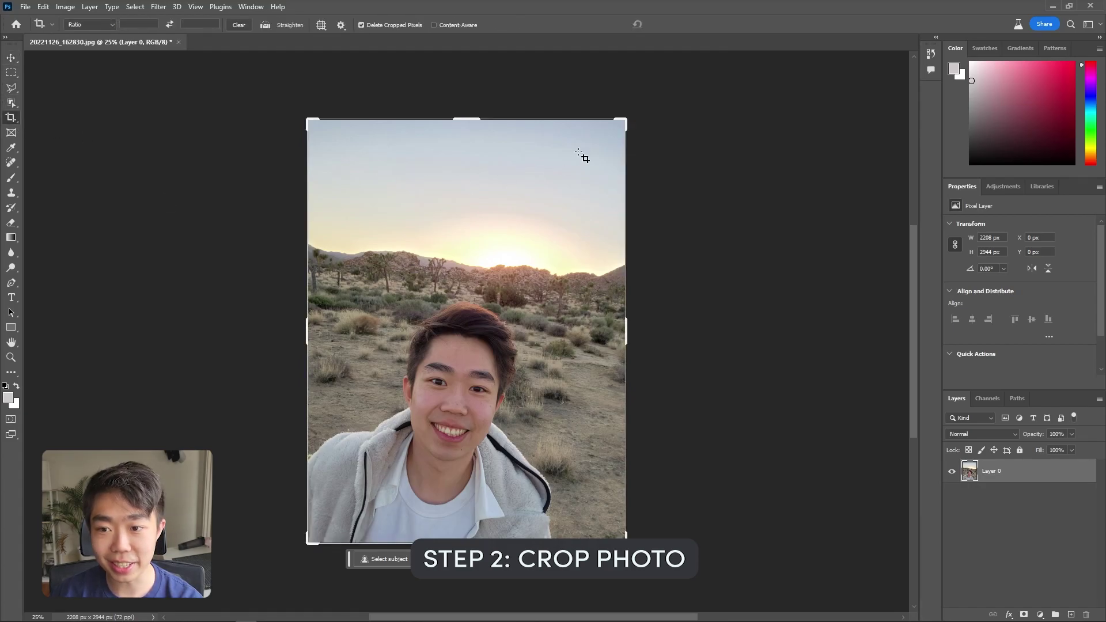
{"action": "left_click_drag", "start_coordinate": [623, 121], "coordinate": [602, 194]}
{"action": "left_click_drag", "start_coordinate": [330, 192], "coordinate": [342, 199]}
{"action": "left_click_drag", "start_coordinate": [594, 203], "coordinate": [597, 199]}
{"action": "left_click_drag", "start_coordinate": [338, 194], "coordinate": [335, 194]}
Rotate the photo about -9.5° within the crop frame, reposition the subject inside it, and apply the crop
{"action": "left_click_drag", "start_coordinate": [620, 472], "coordinate": [641, 449]}
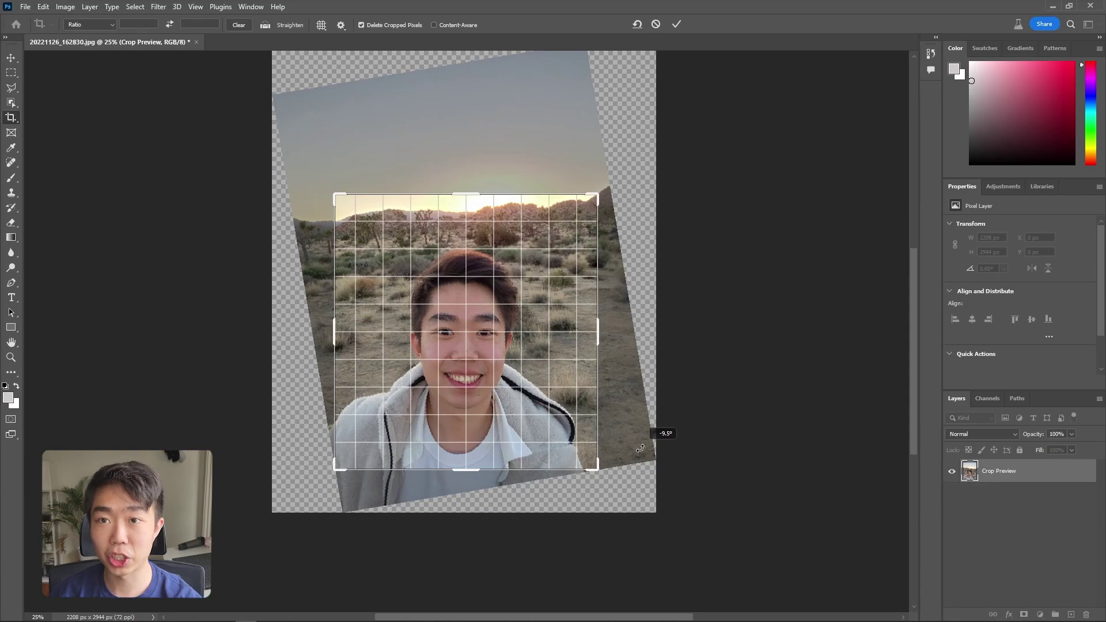
{"action": "left_click_drag", "start_coordinate": [641, 448], "coordinate": [640, 448]}
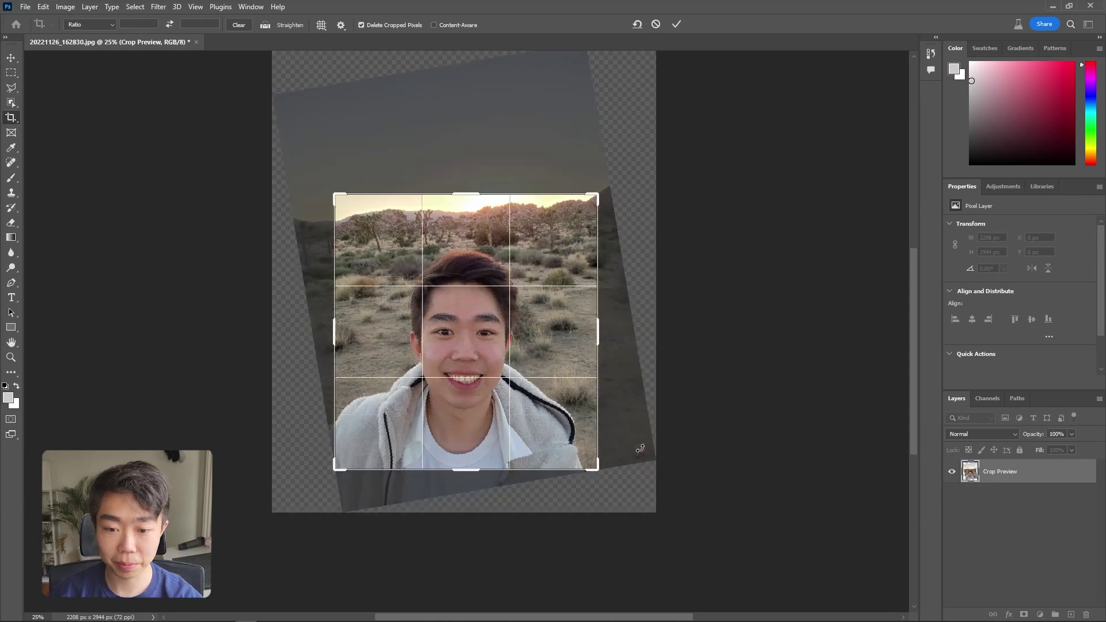
{"action": "left_click_drag", "start_coordinate": [507, 355], "coordinate": [539, 330]}
{"action": "key", "text": "Return"}
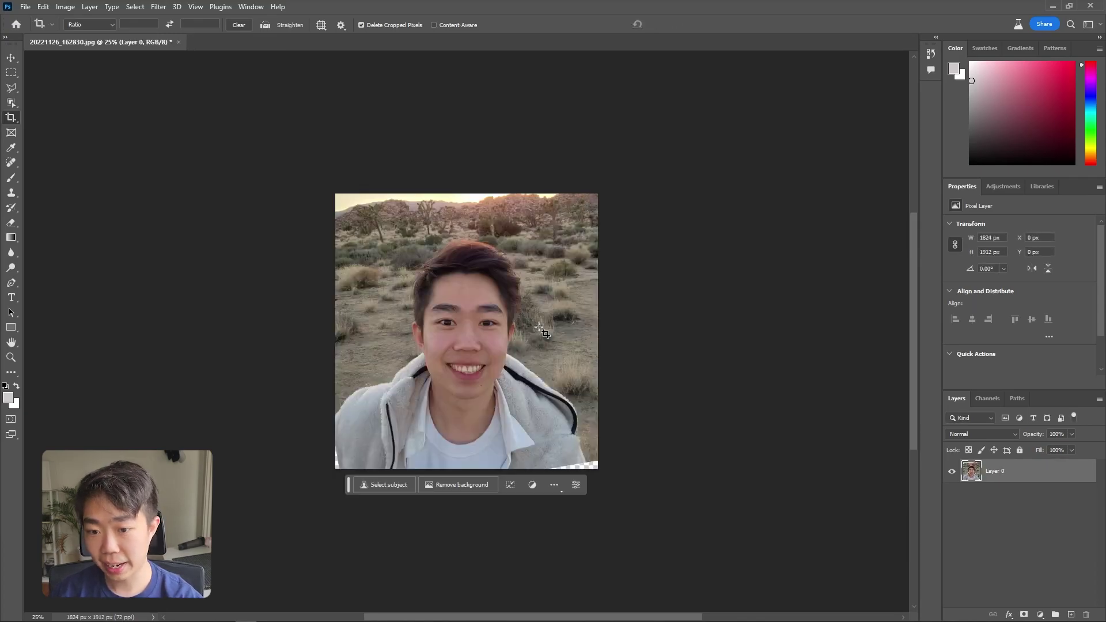
Select the person with the Object Selection tool and invert the selection to cover the background
{"action": "left_click", "coordinate": [12, 105]}
{"action": "right_click", "coordinate": [18, 105]}
{"action": "left_click", "coordinate": [50, 103]}
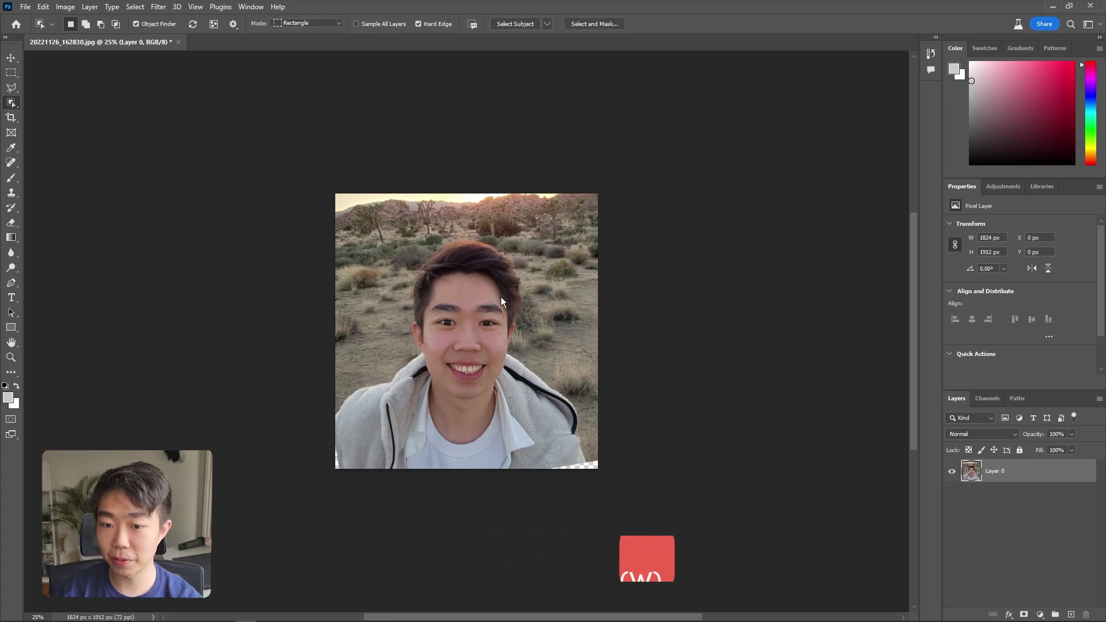
{"action": "left_click", "coordinate": [481, 336]}
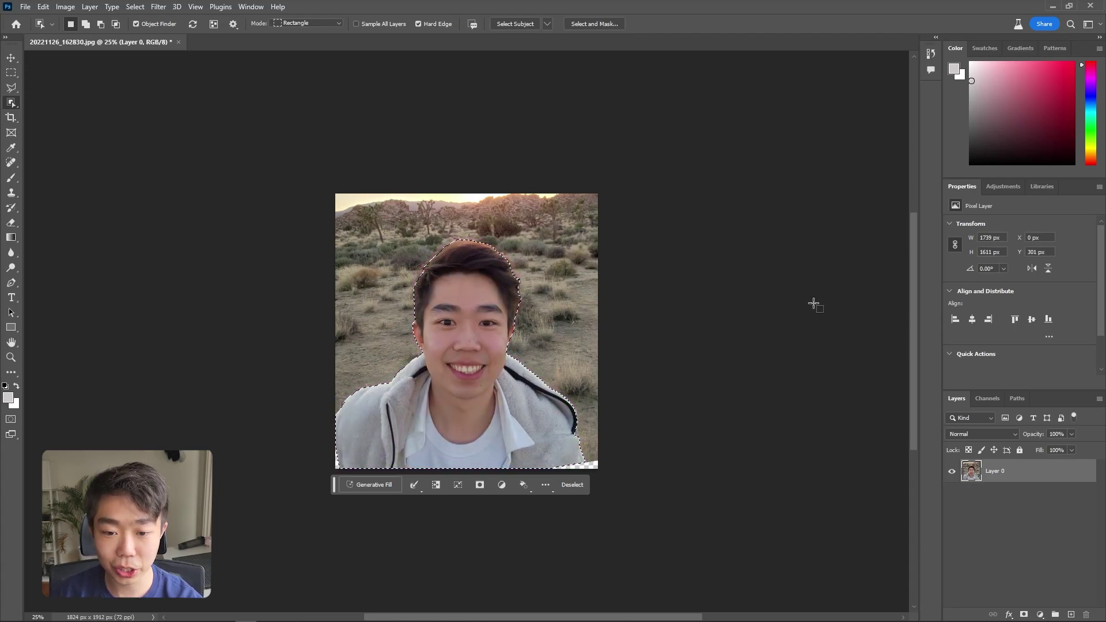
{"action": "left_click", "coordinate": [11, 87]}
{"action": "right_click", "coordinate": [431, 306]}
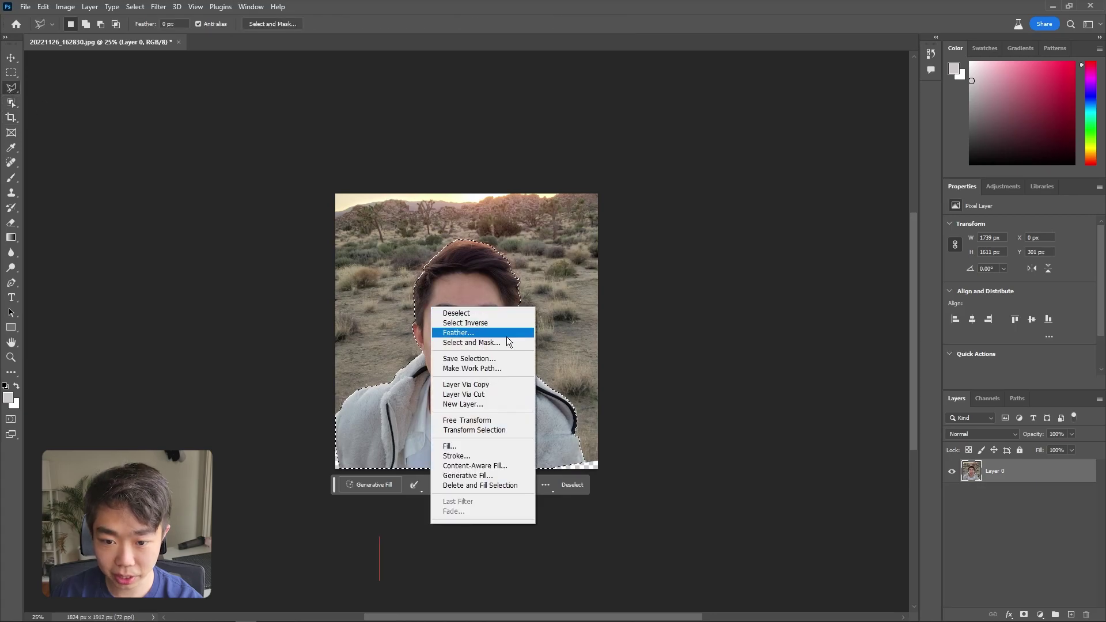
{"action": "left_click", "coordinate": [502, 325]}
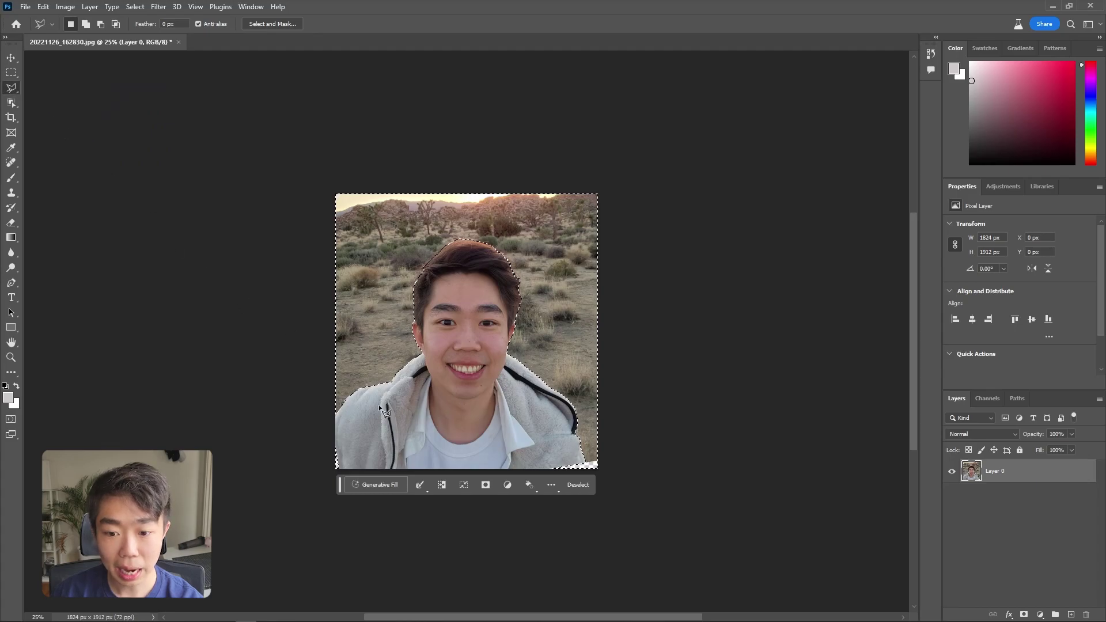
Add the transparent strip along the photo's lower-right edge and the lower-left corner to the selection with the Polygonal Lasso tool
{"action": "scroll", "coordinate": [477, 446], "scroll_direction": "up", "scroll_amount": 3}
{"action": "left_click_drag", "start_coordinate": [518, 447], "coordinate": [522, 419]}
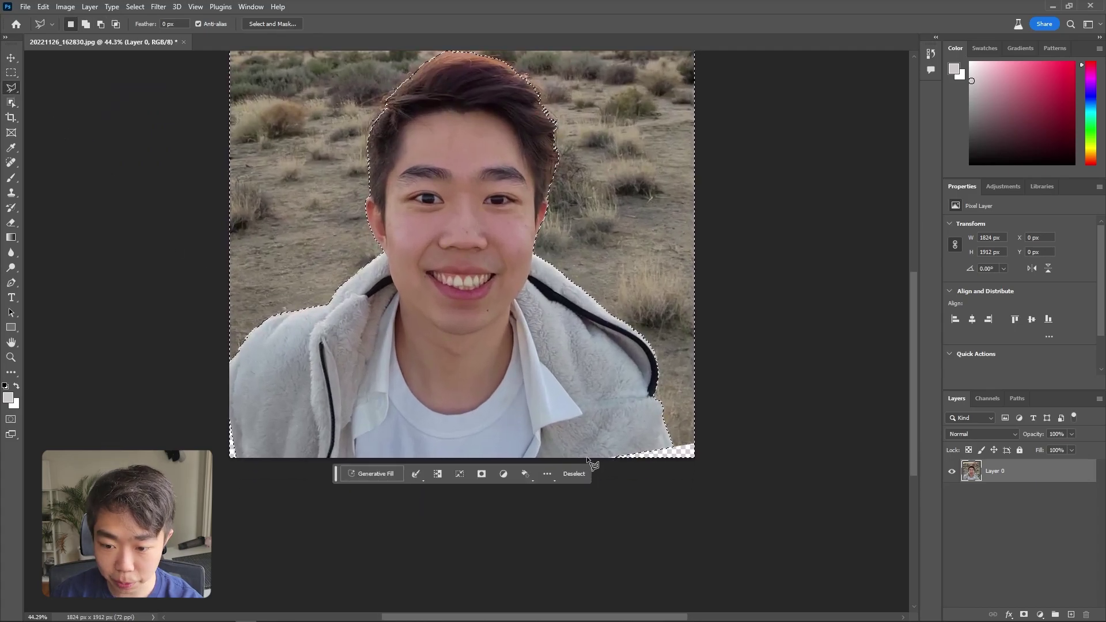
{"action": "left_click", "coordinate": [587, 457], "text": "shift"}
{"action": "left_click", "coordinate": [664, 437]}
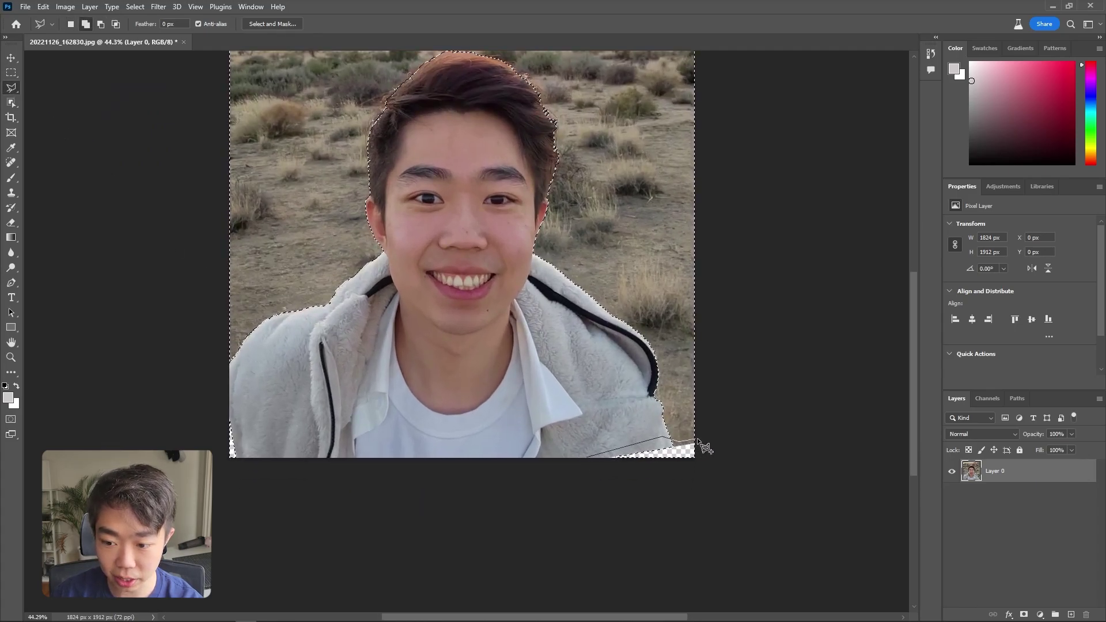
{"action": "left_click", "coordinate": [709, 458]}
{"action": "double_click", "coordinate": [592, 478]}
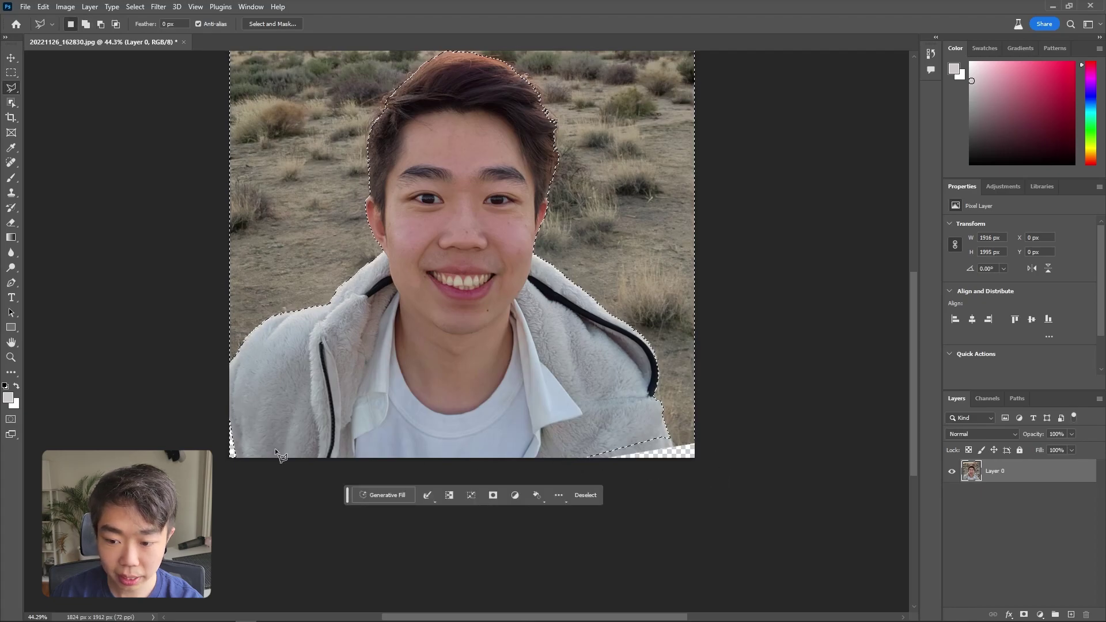
{"action": "left_click", "coordinate": [224, 397], "text": "shift"}
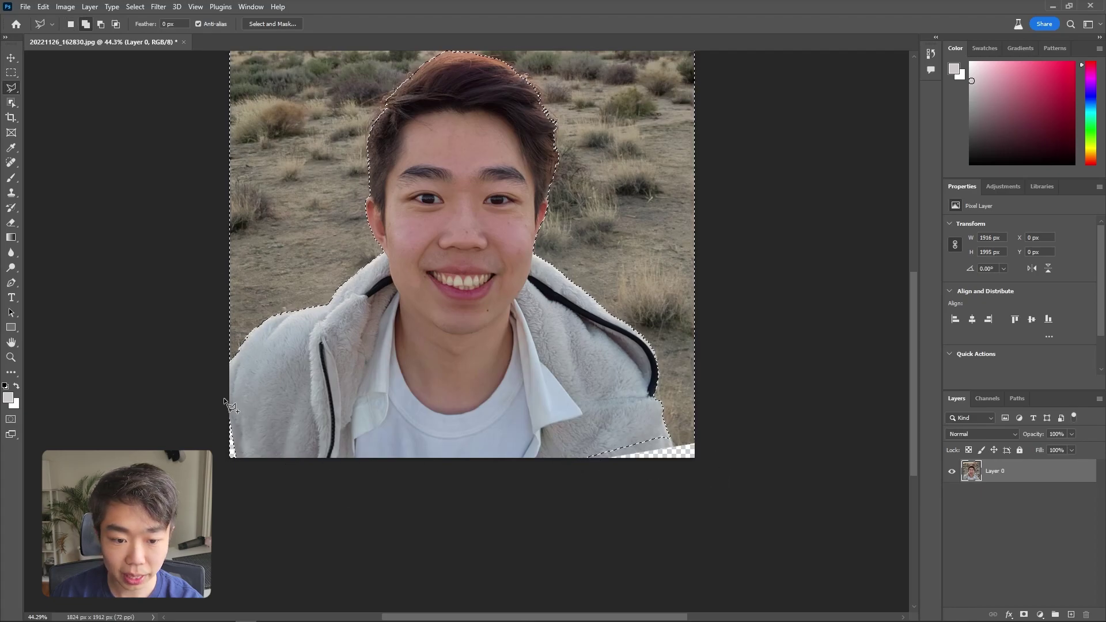
{"action": "double_click", "coordinate": [225, 467]}
{"action": "scroll", "coordinate": [463, 379], "scroll_direction": "down", "scroll_amount": 3}
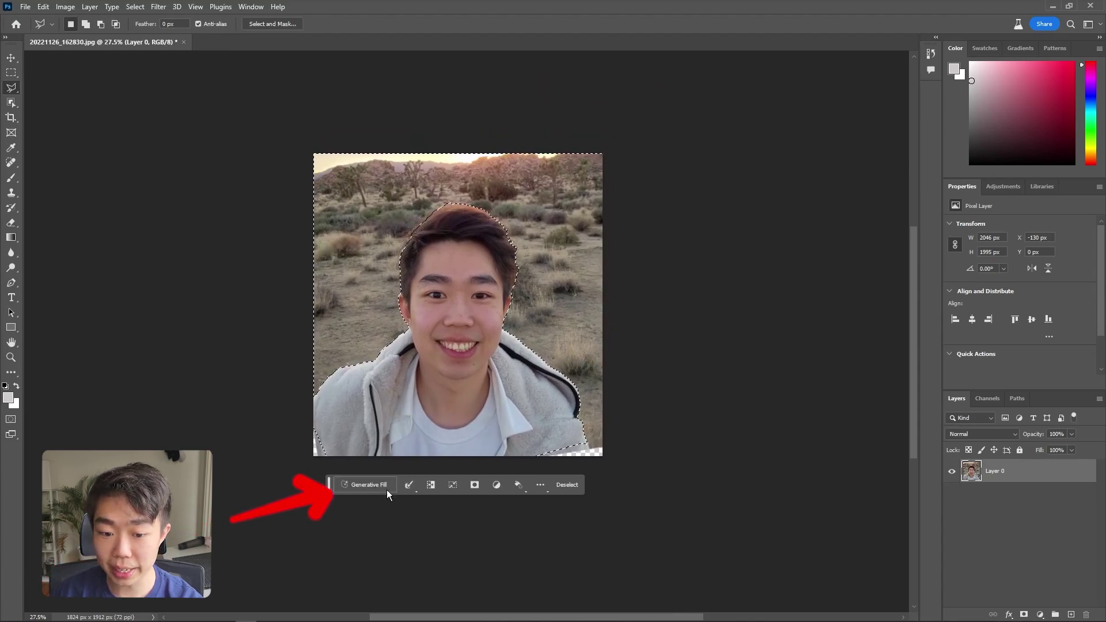
Replace the selected background using Generative Fill with the prompt "interior of a building, professional, bokeh"
{"action": "left_click", "coordinate": [373, 486]}
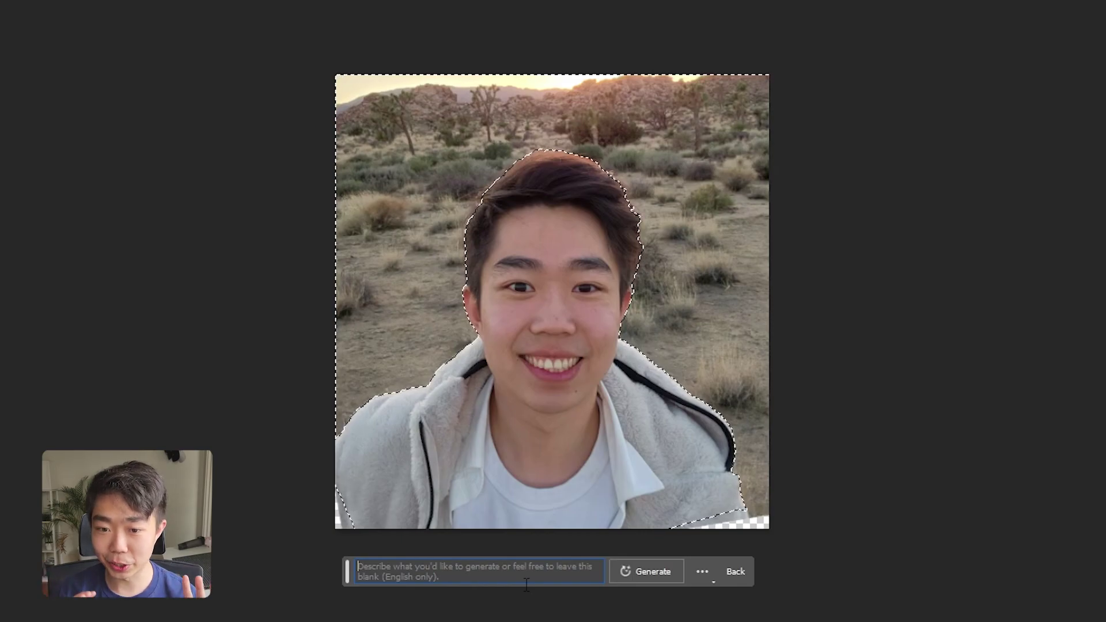
{"action": "type", "text": "inter"}
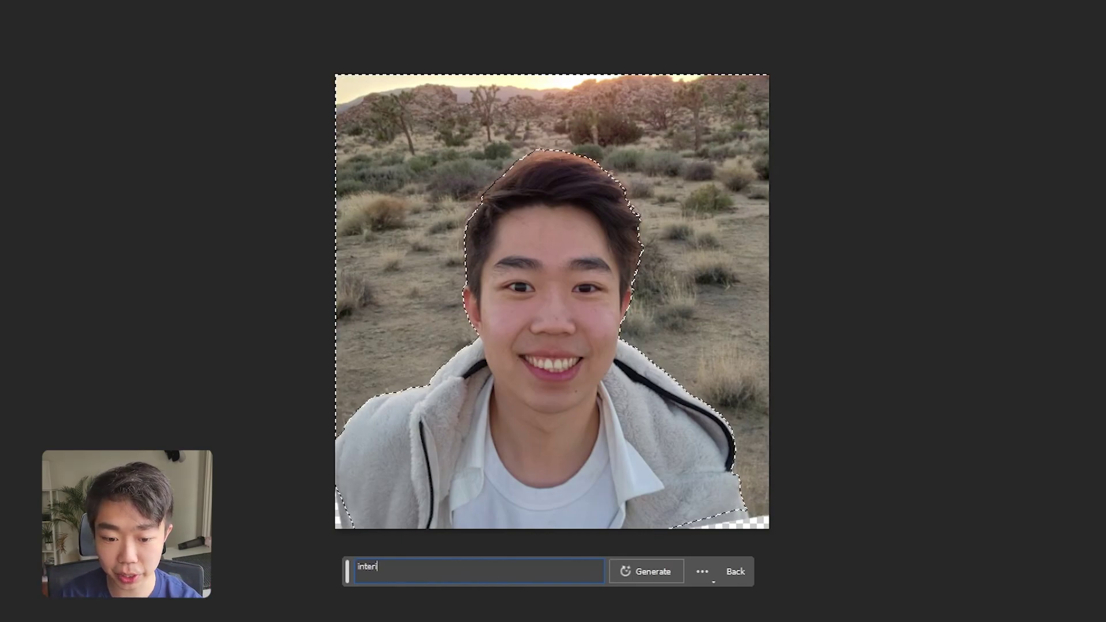
{"action": "type", "text": "ior of b"}
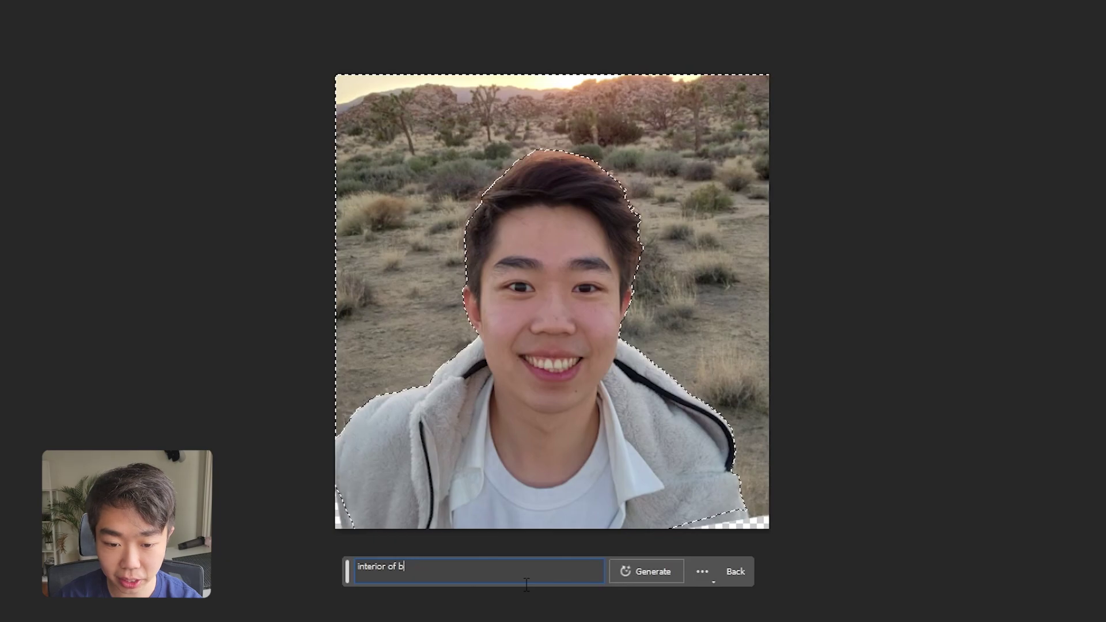
{"action": "type", "text": "uildbuilding, "}
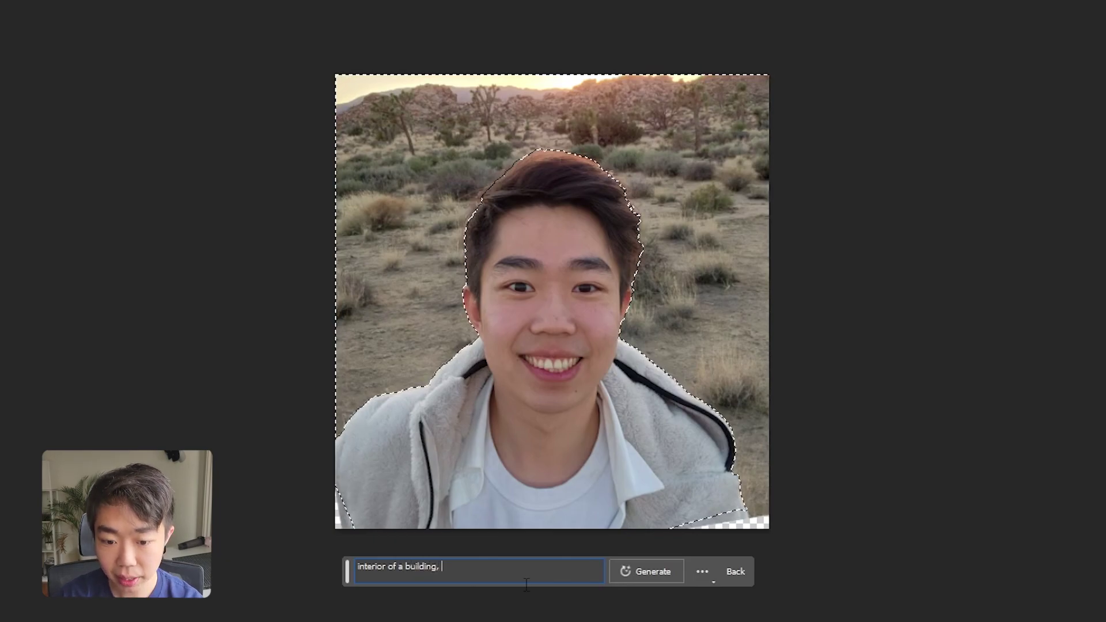
{"action": "type", "text": "professional,"}
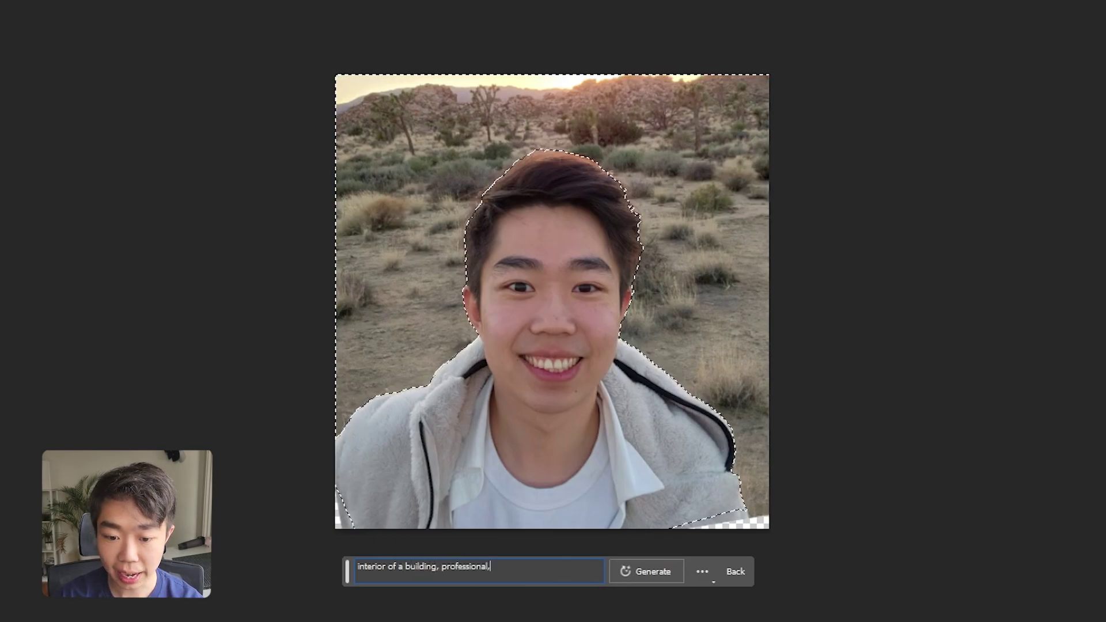
{"action": "type", "text": " bokeh"}
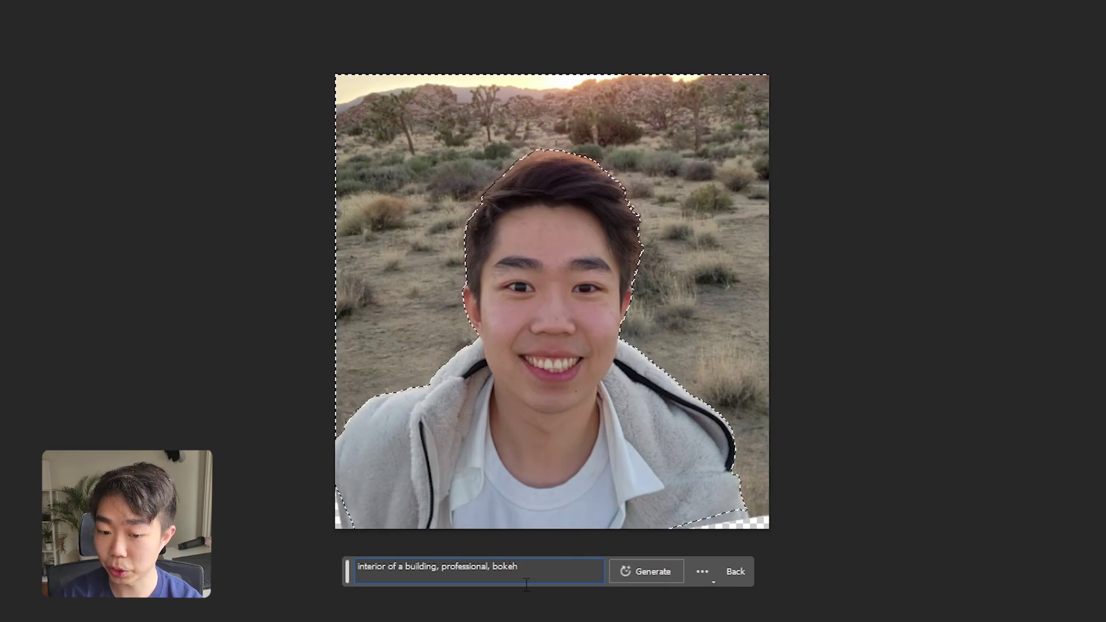
{"action": "left_click", "coordinate": [667, 577]}
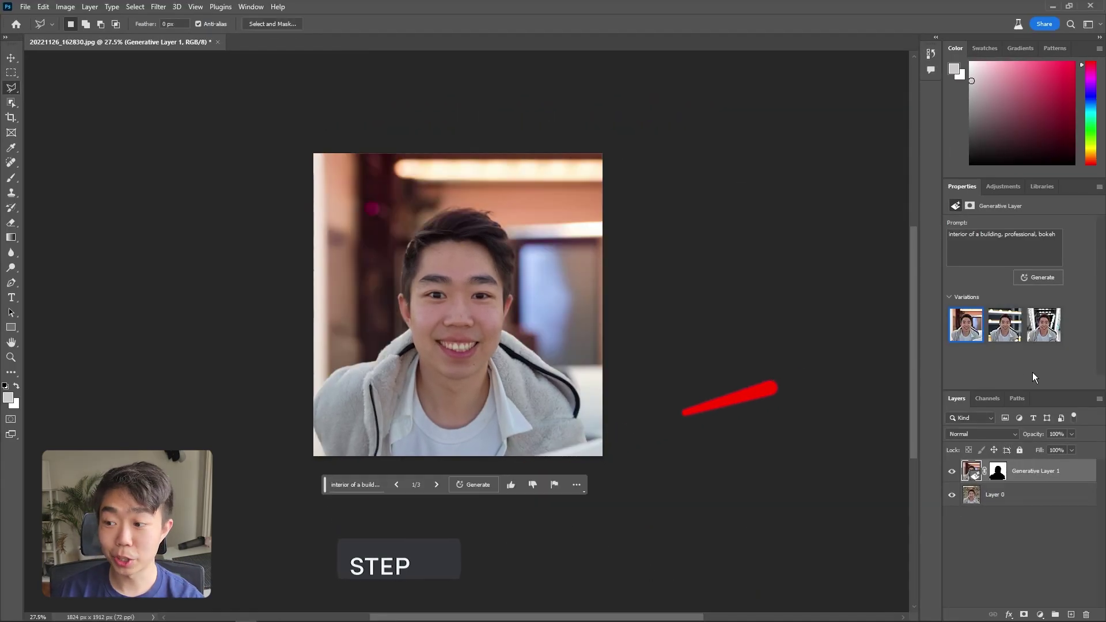
Review the background variations, then generate another set with the same prompt and choose its first variation
{"action": "left_click", "coordinate": [1012, 326]}
{"action": "left_click", "coordinate": [1053, 336]}
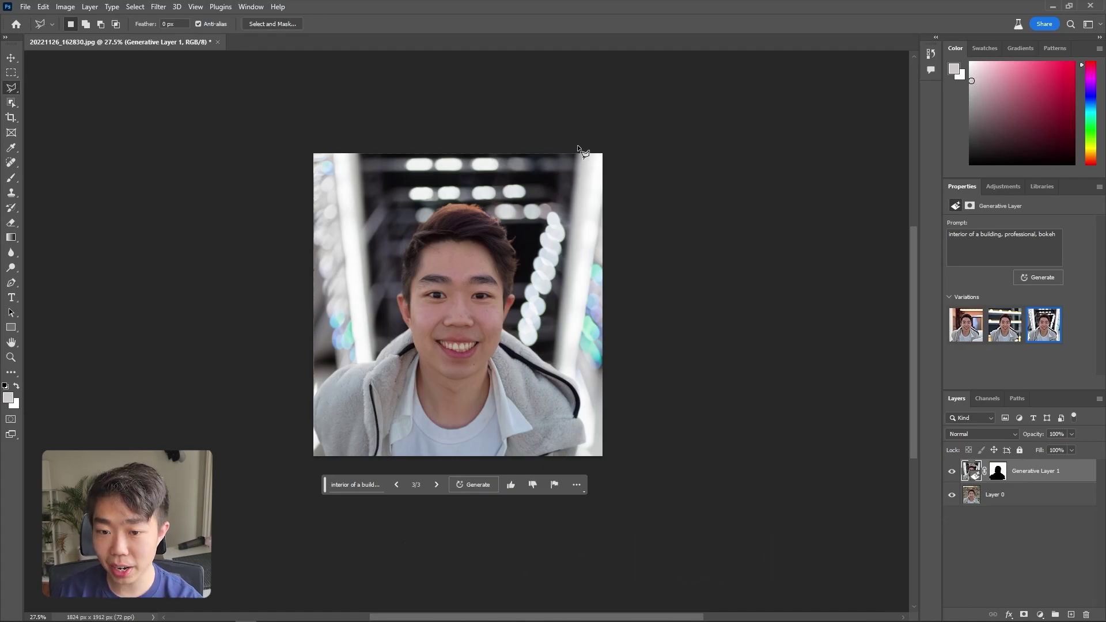
{"action": "left_click", "coordinate": [1045, 280]}
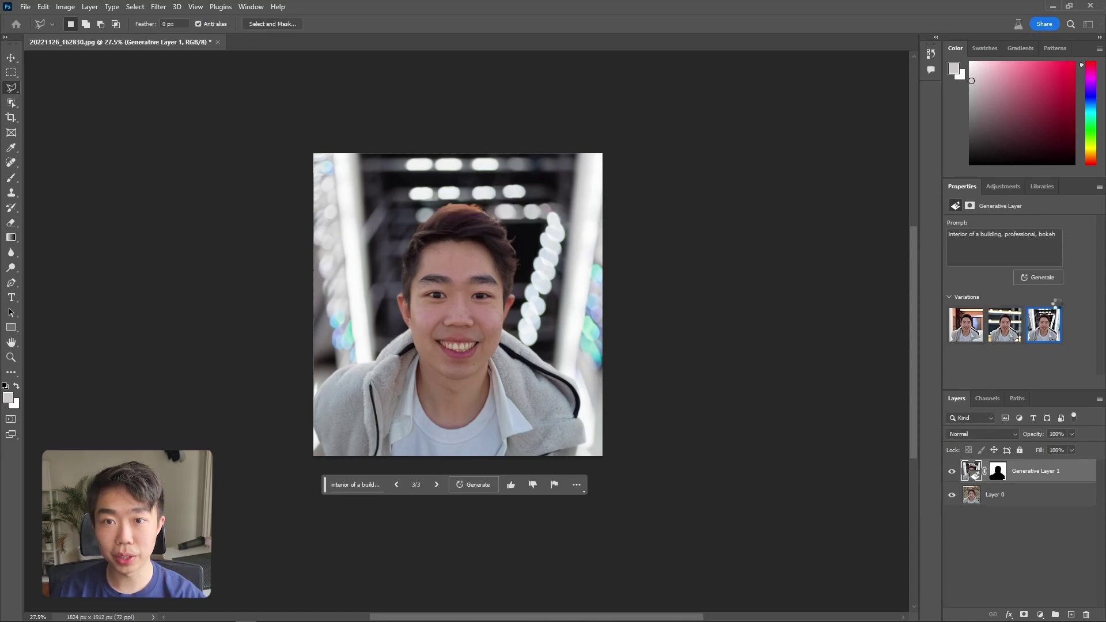
{"action": "left_click", "coordinate": [976, 332]}
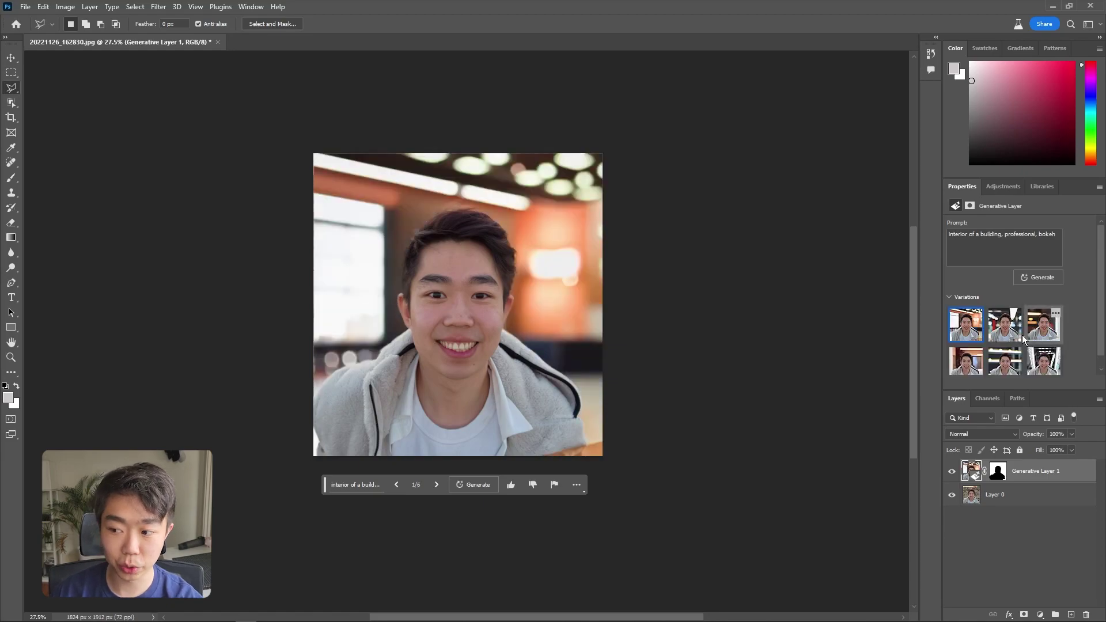
Compare the second and third background variations of the new set and keep the second one
{"action": "left_click", "coordinate": [1010, 333]}
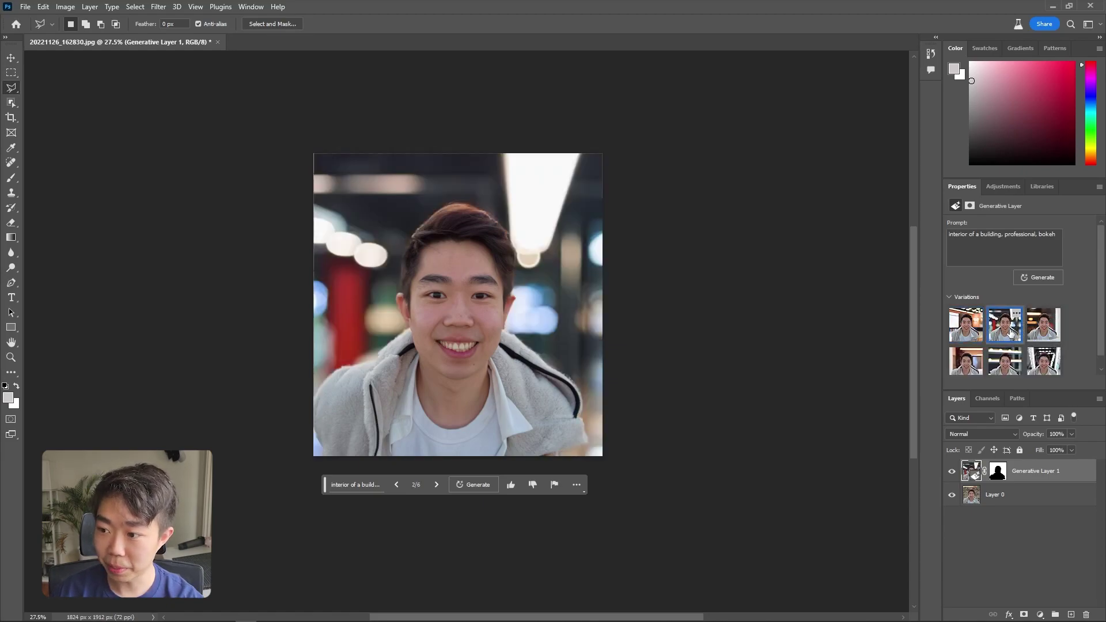
{"action": "left_click", "coordinate": [1049, 336]}
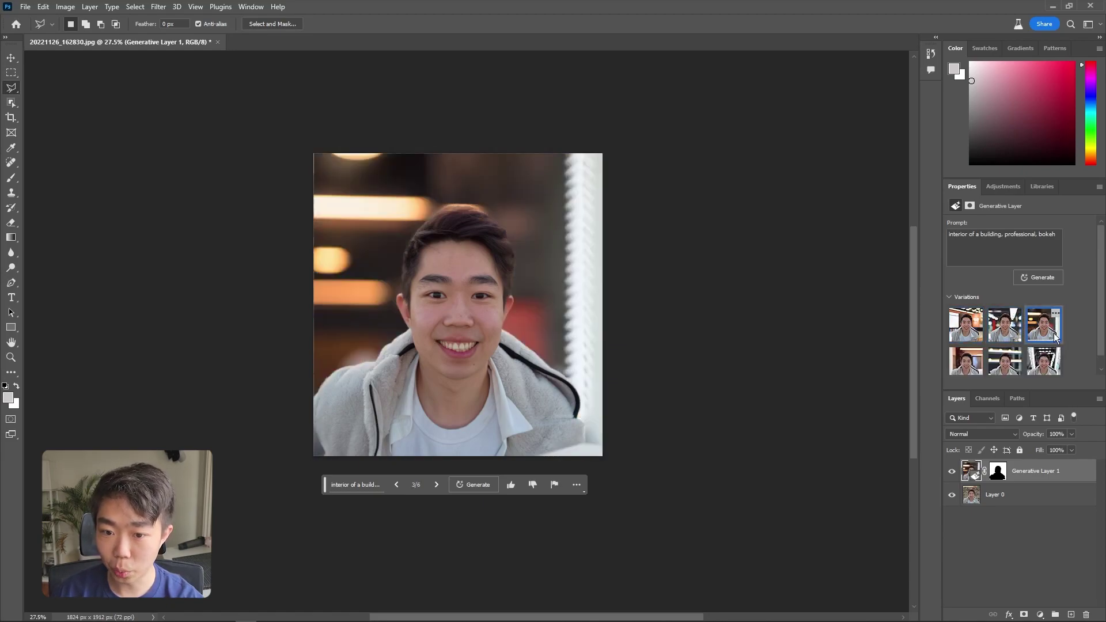
{"action": "left_click", "coordinate": [1006, 331]}
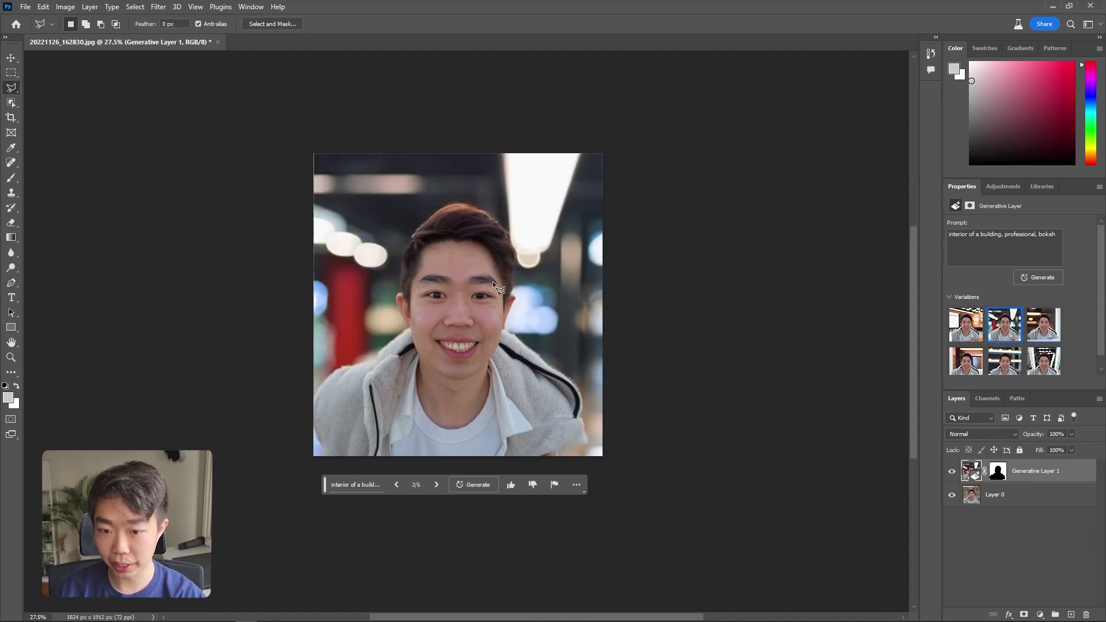
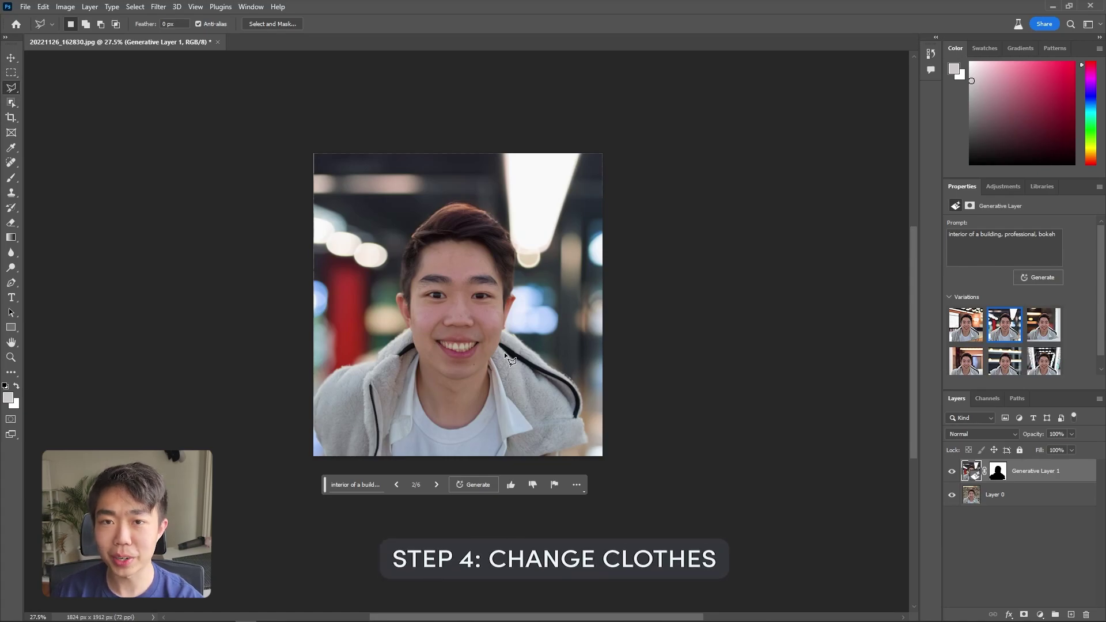
Outline the jacket and shirt with the Polygonal Lasso tool, following the jawline and neck and extending beyond the photo's side and lower edges
{"action": "scroll", "coordinate": [420, 368], "scroll_direction": "up", "scroll_amount": 5}
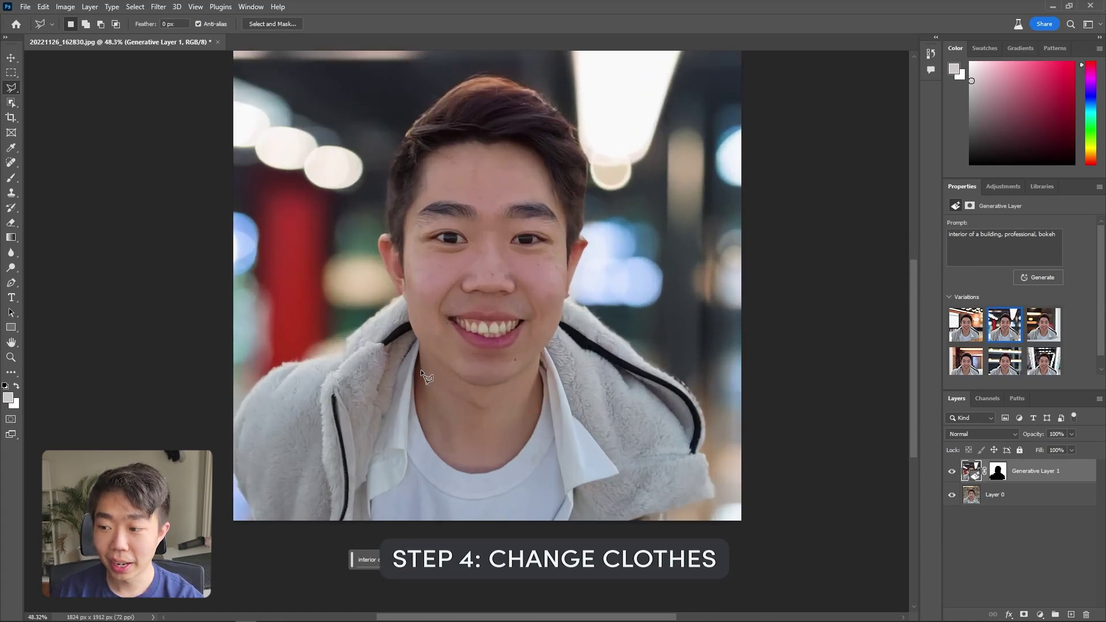
{"action": "right_click", "coordinate": [8, 91]}
{"action": "left_click", "coordinate": [67, 99]}
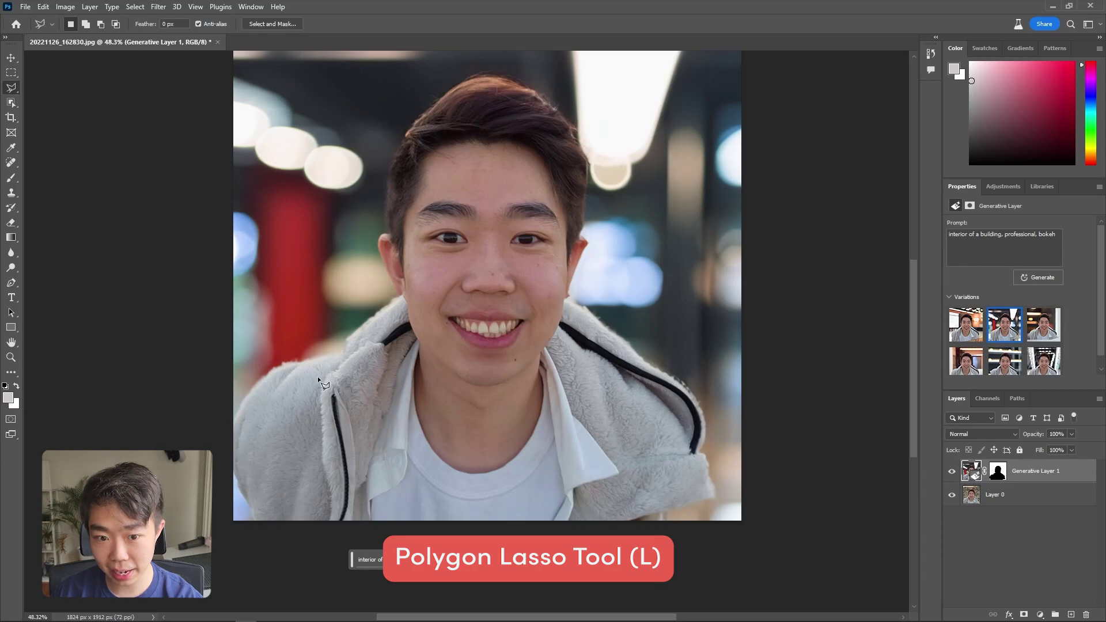
{"action": "left_click", "coordinate": [233, 388]}
{"action": "left_click", "coordinate": [282, 350]}
{"action": "left_click", "coordinate": [335, 350]}
{"action": "left_click", "coordinate": [340, 339]}
{"action": "left_click", "coordinate": [353, 324]}
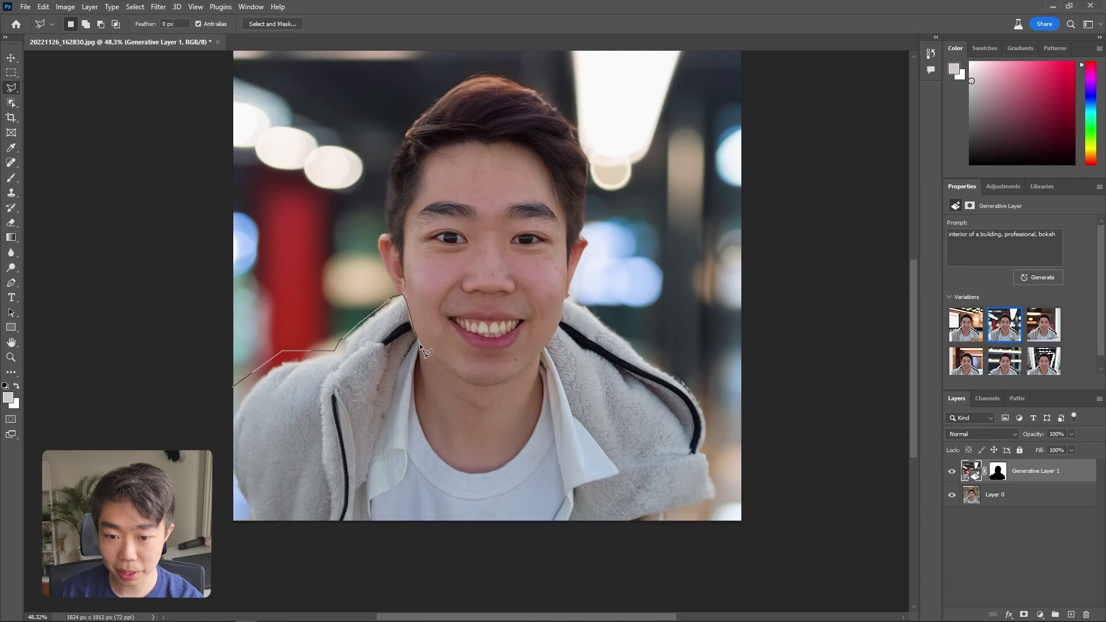
{"action": "left_click", "coordinate": [461, 437]}
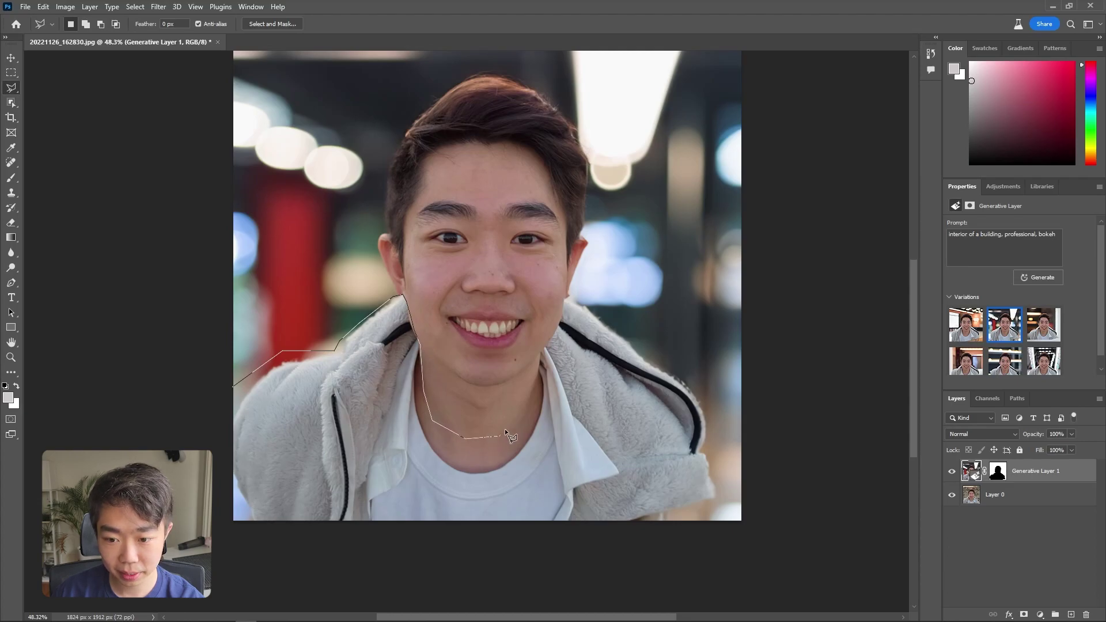
{"action": "left_click", "coordinate": [540, 351]}
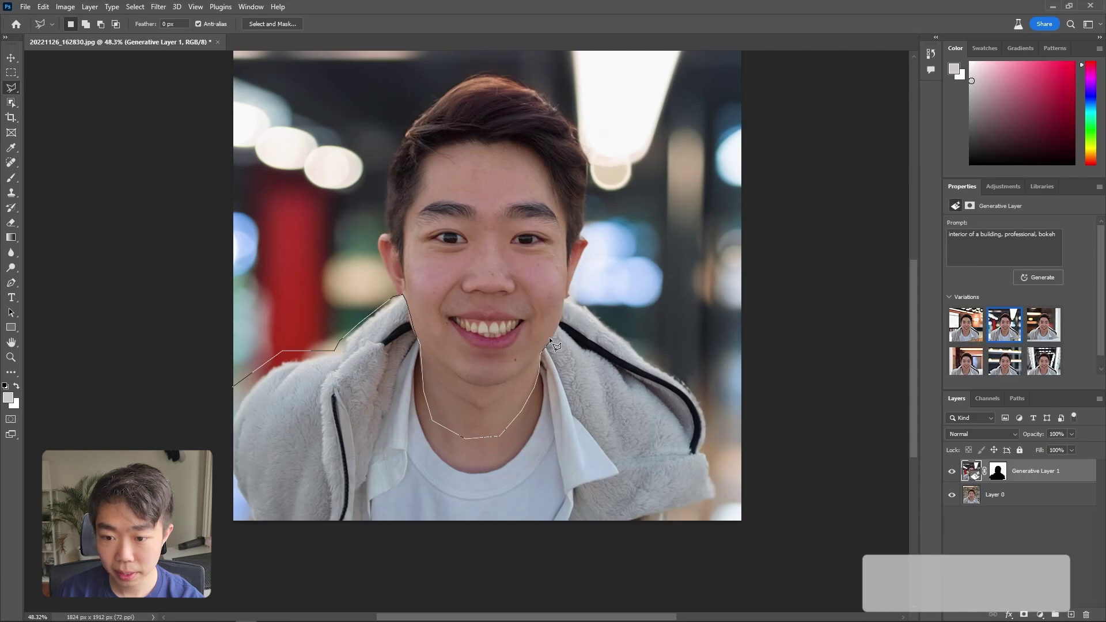
{"action": "left_click", "coordinate": [555, 331]}
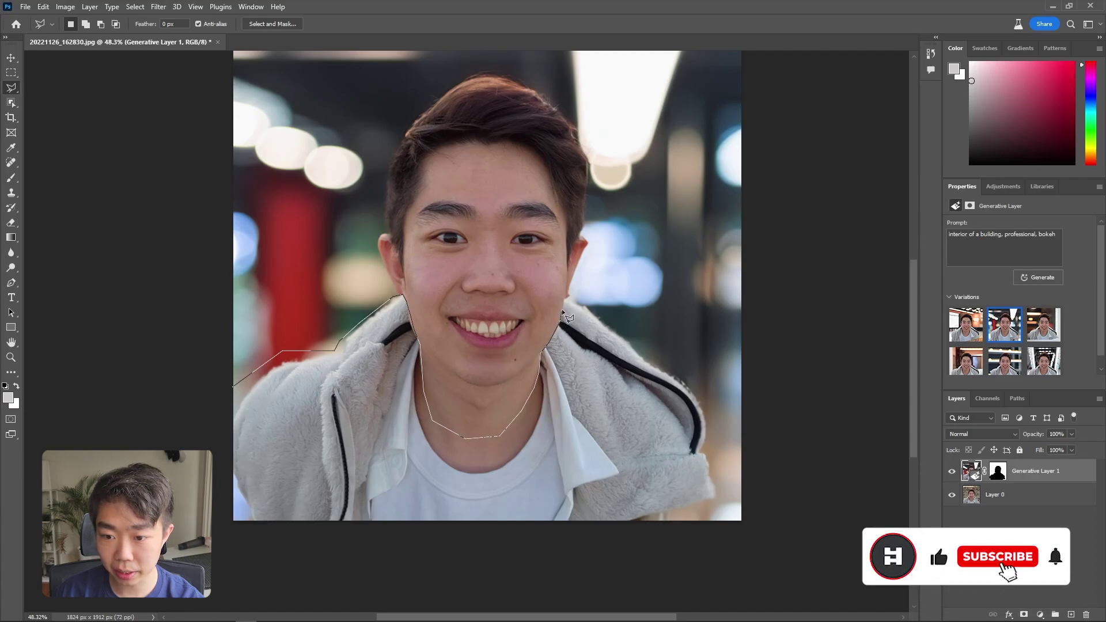
{"action": "left_click", "coordinate": [563, 298]}
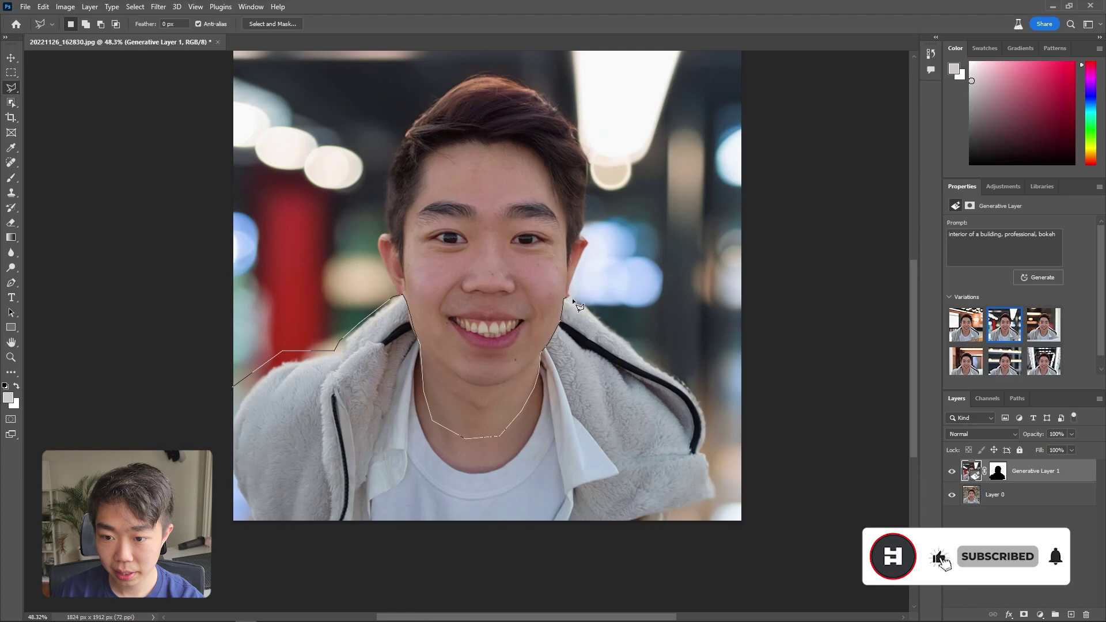
{"action": "left_click", "coordinate": [637, 323]}
{"action": "left_click", "coordinate": [726, 344]}
{"action": "left_click", "coordinate": [773, 363]}
{"action": "left_click", "coordinate": [785, 518]}
{"action": "left_click", "coordinate": [760, 565]}
{"action": "left_click", "coordinate": [547, 568]}
{"action": "left_click", "coordinate": [406, 556]}
{"action": "left_click", "coordinate": [303, 560]}
{"action": "left_click", "coordinate": [236, 552]}
{"action": "double_click", "coordinate": [213, 412]}
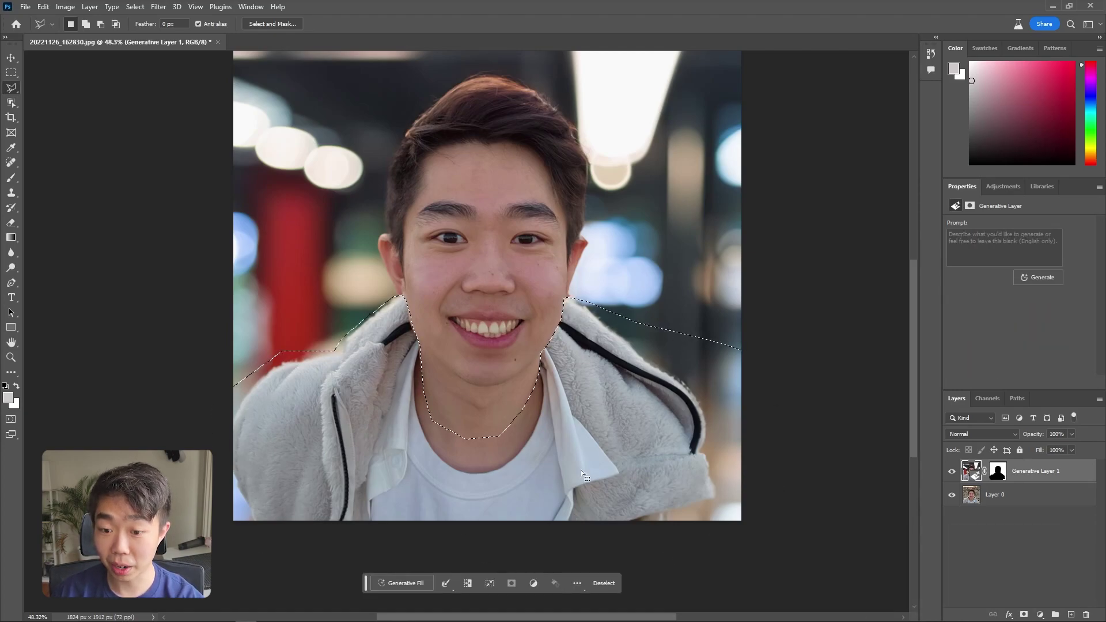
Replace the selected clothing using Generative Fill with the prompt "professional attire"
{"action": "left_click", "coordinate": [395, 584]}
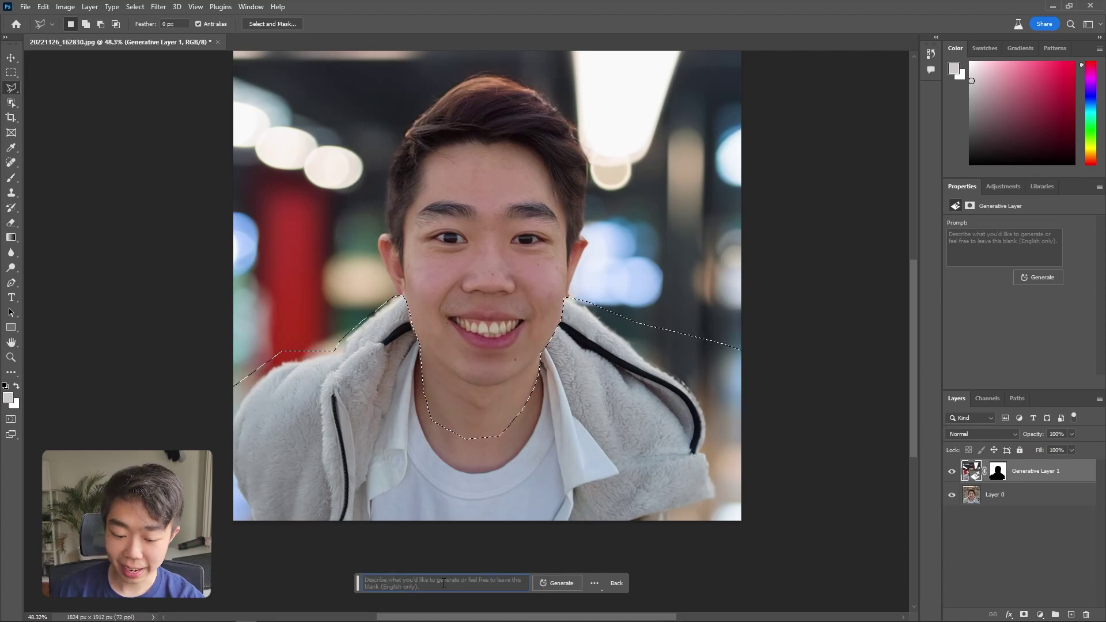
{"action": "type", "text": "profess"}
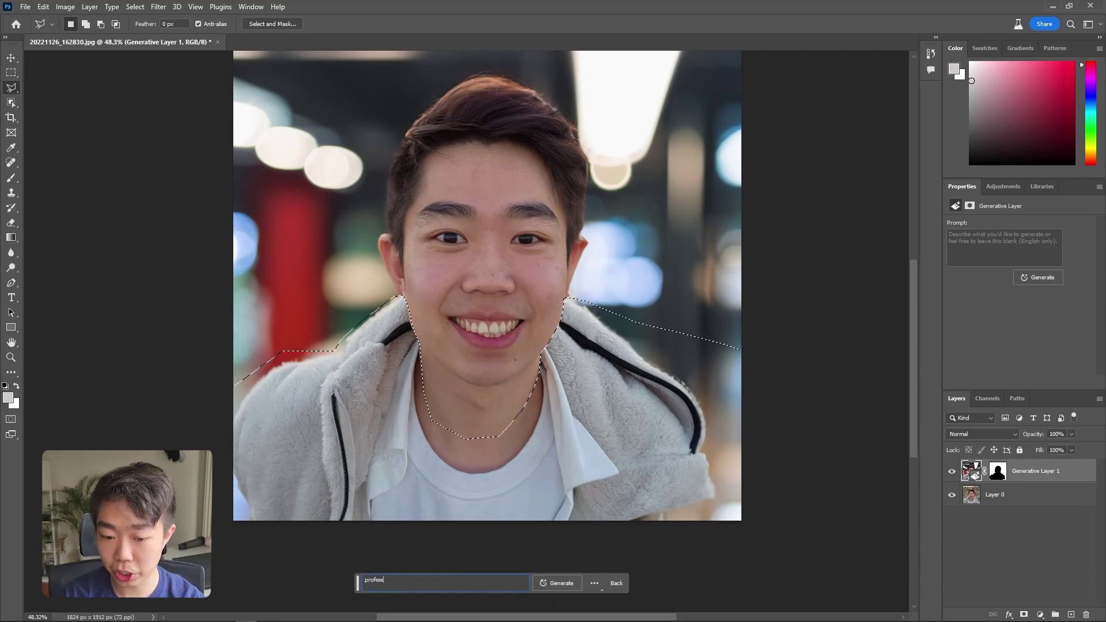
{"action": "type", "text": "ional attire"}
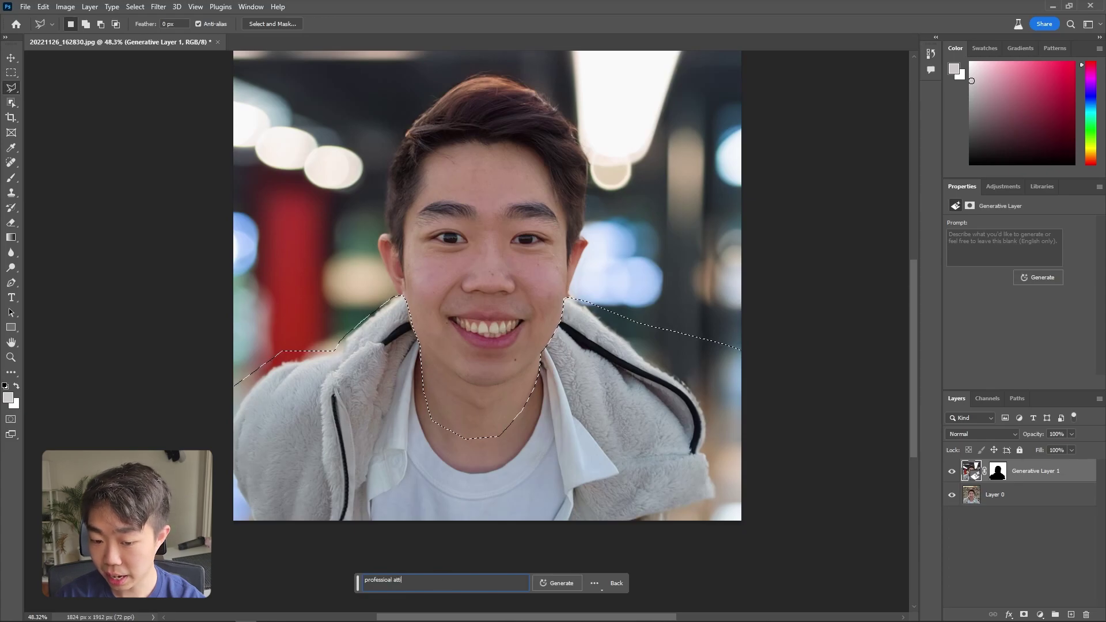
{"action": "left_click", "coordinate": [562, 582]}
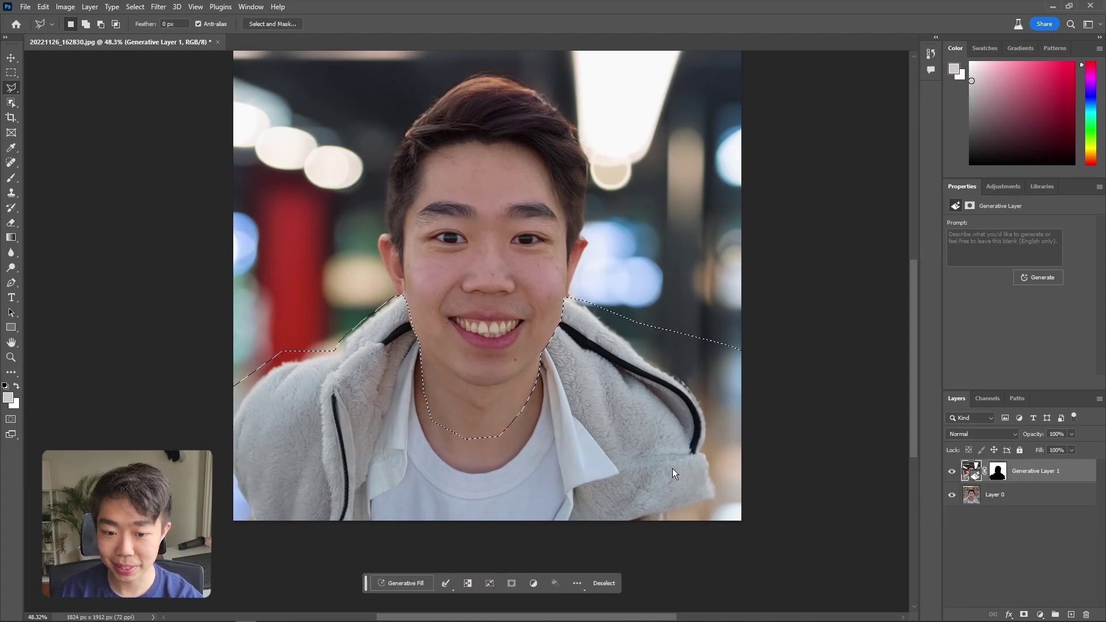
Review the generated outfit variations and choose the third one
{"action": "scroll", "coordinate": [627, 327], "scroll_direction": "down", "scroll_amount": 2}
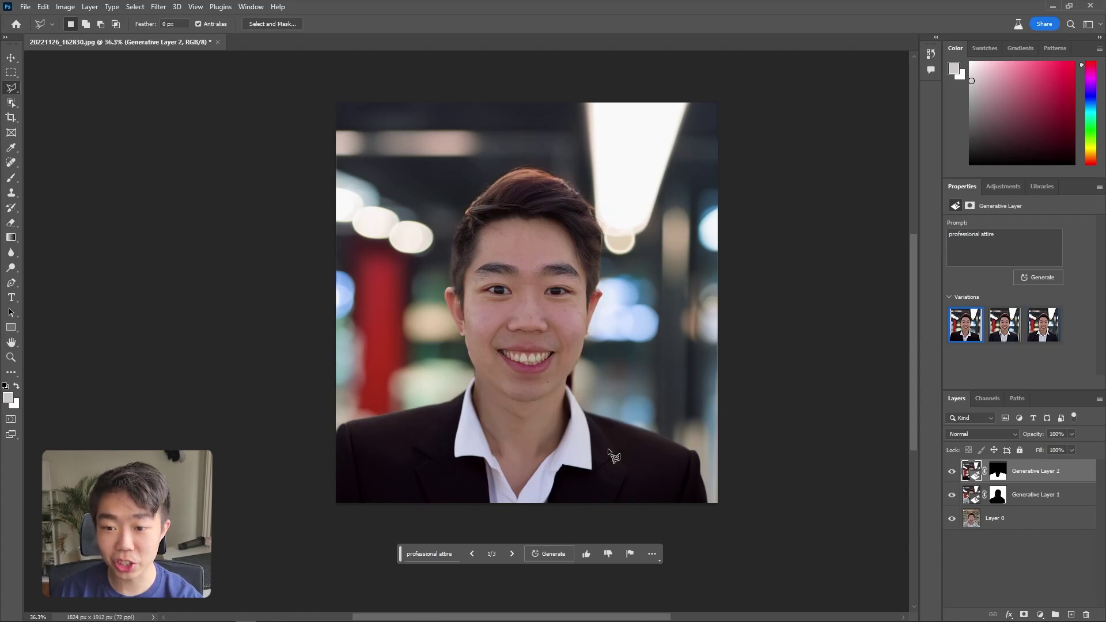
{"action": "left_click", "coordinate": [1019, 328]}
{"action": "left_click", "coordinate": [1042, 330]}
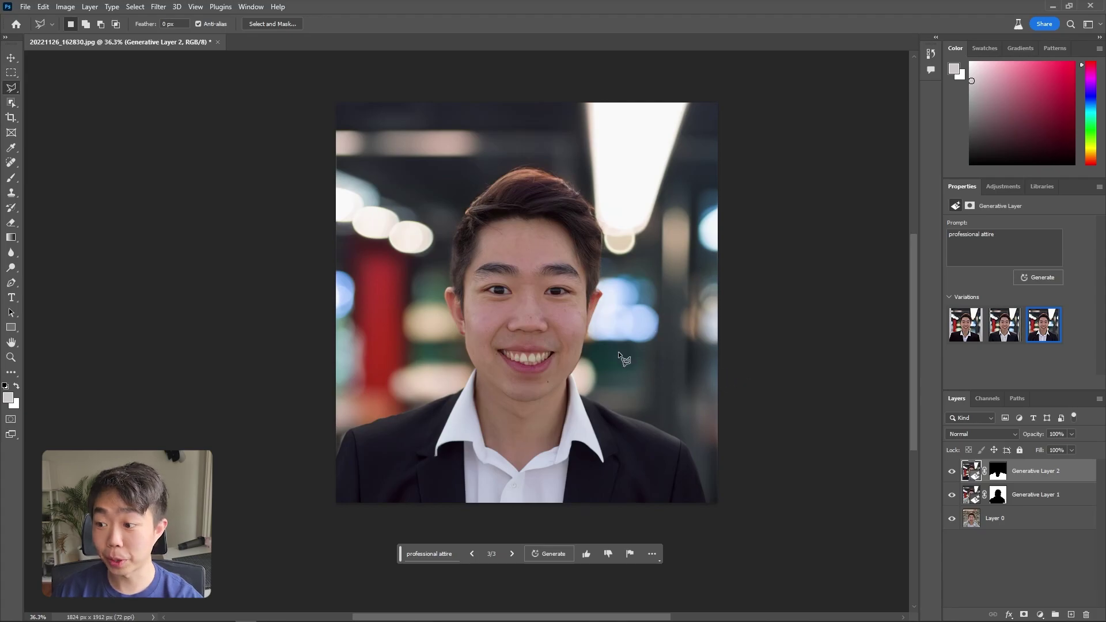
Hide both generative layers to compare the edit with the original photo, and show them again
{"action": "key", "text": "c"}
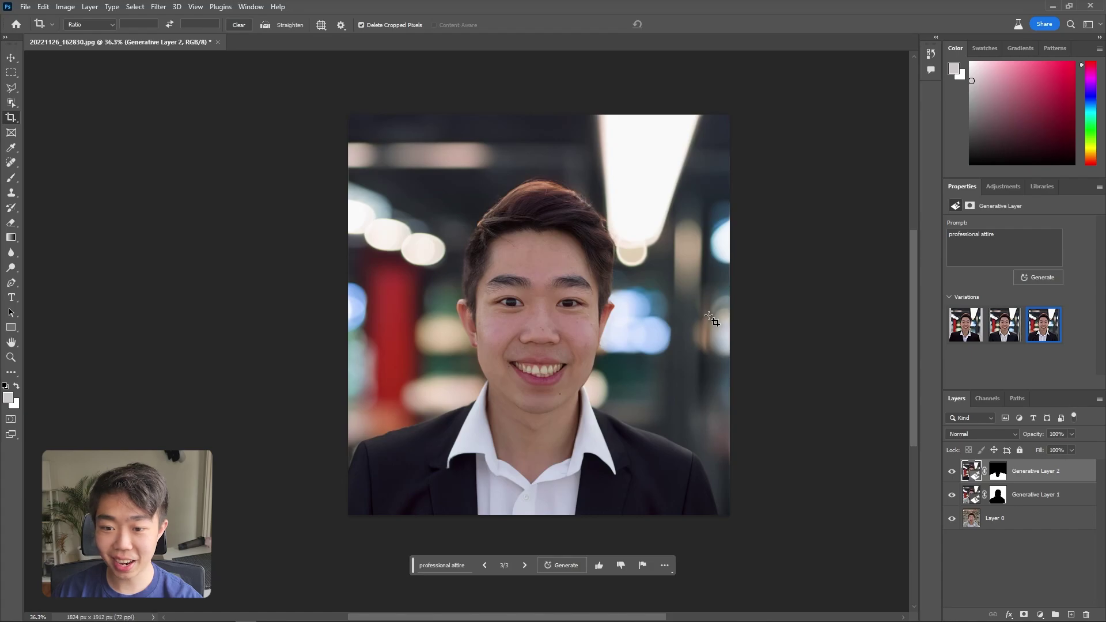
{"action": "left_click", "coordinate": [952, 495]}
{"action": "left_click", "coordinate": [952, 472]}
{"action": "left_click", "coordinate": [952, 472]}
{"action": "left_click", "coordinate": [952, 495]}
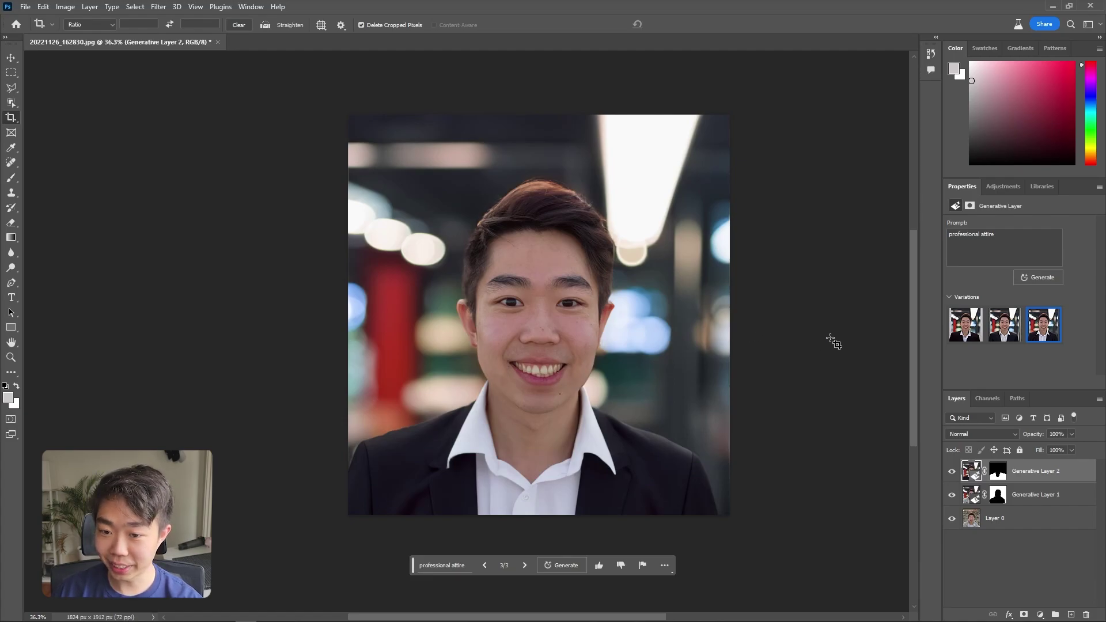
Add a Hue/Saturation adjustment layer on top with Saturation -12 and Lightness +3
{"action": "left_click", "coordinate": [11, 58]}
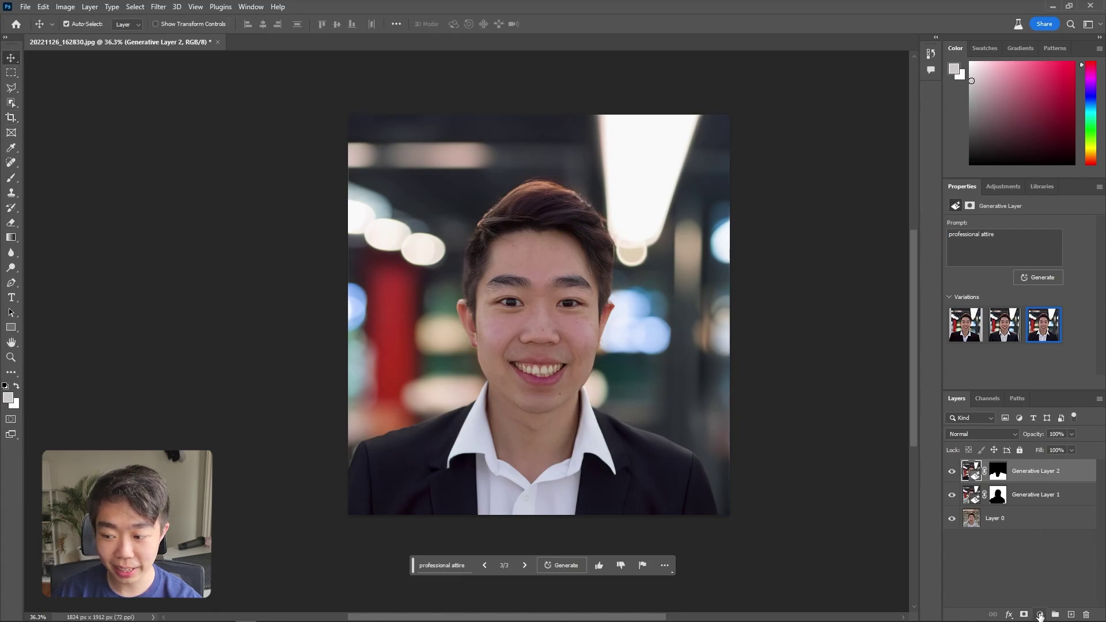
{"action": "left_click", "coordinate": [1041, 616]}
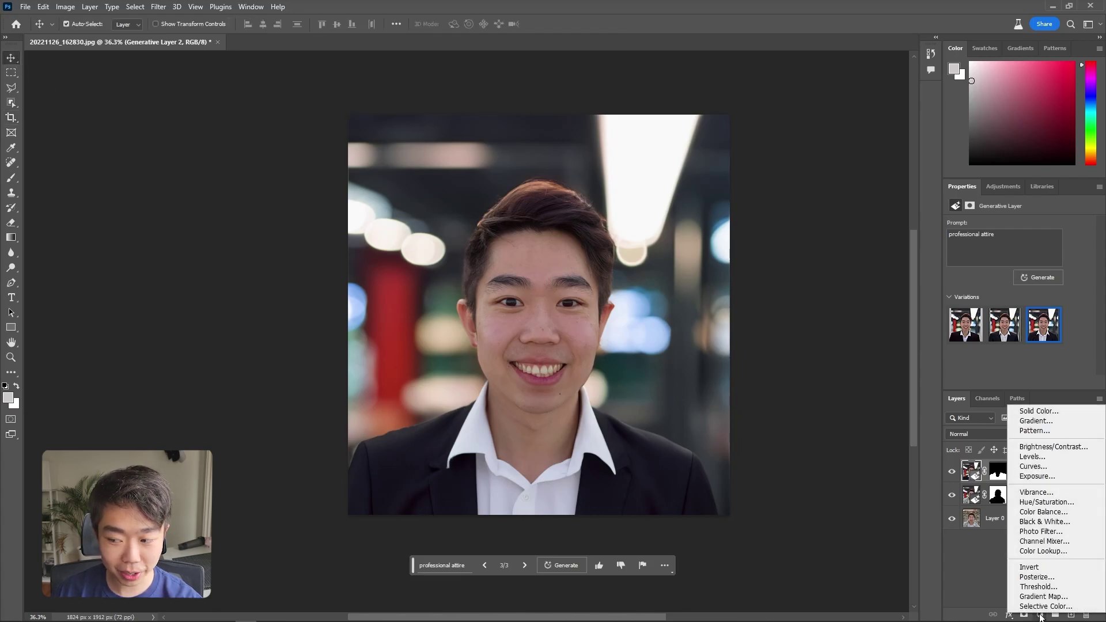
{"action": "left_click", "coordinate": [1046, 503]}
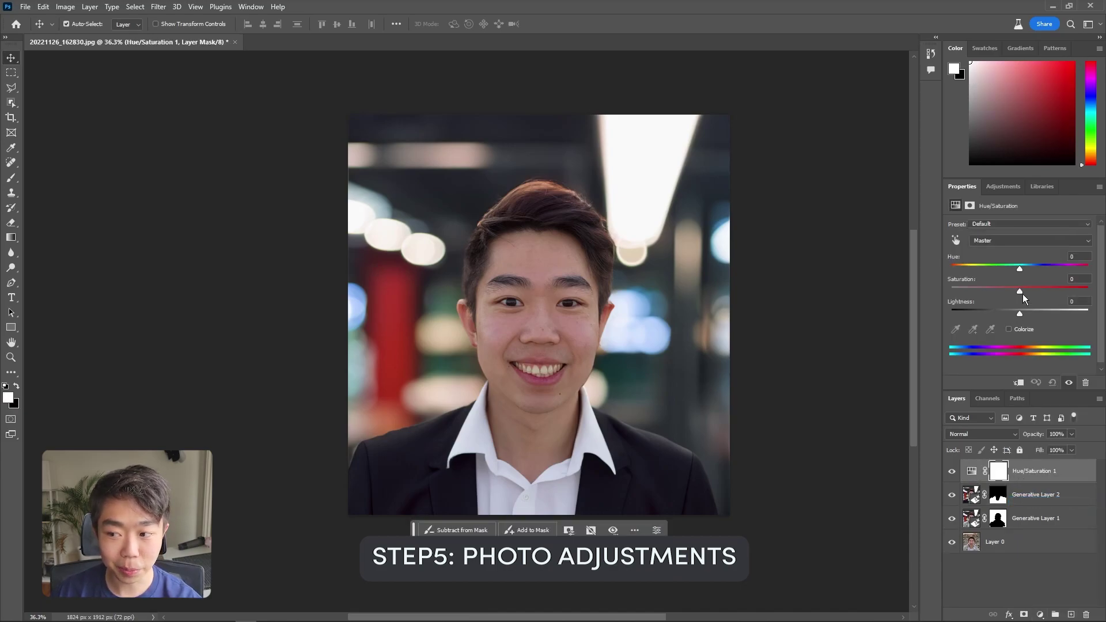
{"action": "mouse_move", "coordinate": [1020, 290]}
{"action": "left_mouse_down"}
{"action": "mouse_move", "coordinate": [1015, 269]}
{"action": "mouse_move", "coordinate": [1077, 268]}
{"action": "mouse_move", "coordinate": [997, 257]}
{"action": "mouse_move", "coordinate": [1018, 278]}
{"action": "left_mouse_up"}
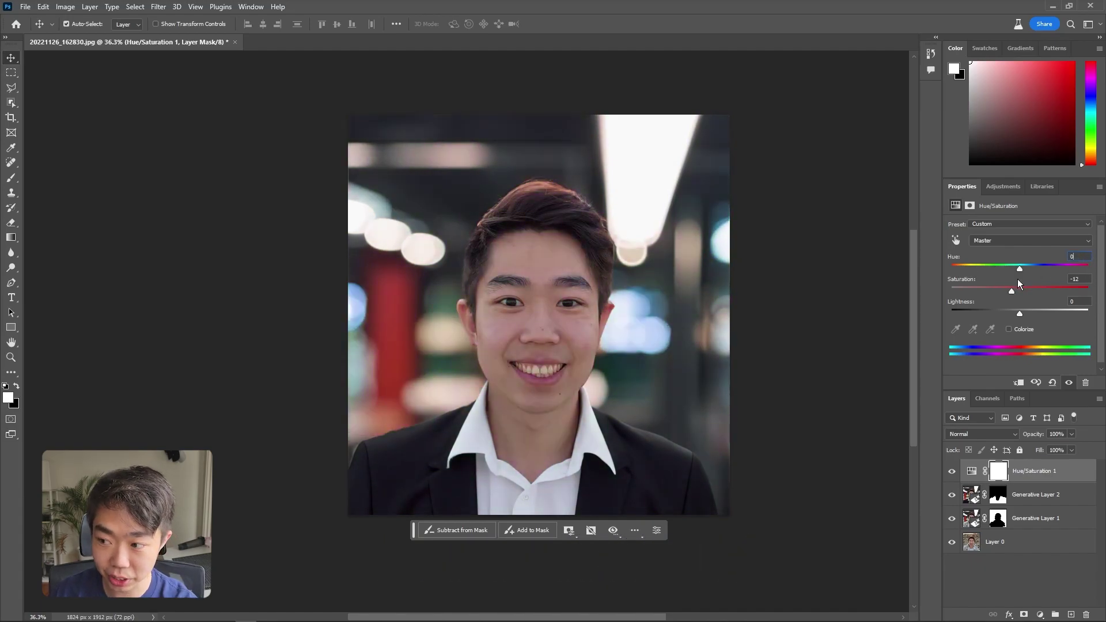
{"action": "left_click_drag", "start_coordinate": [1019, 315], "coordinate": [1022, 314]}
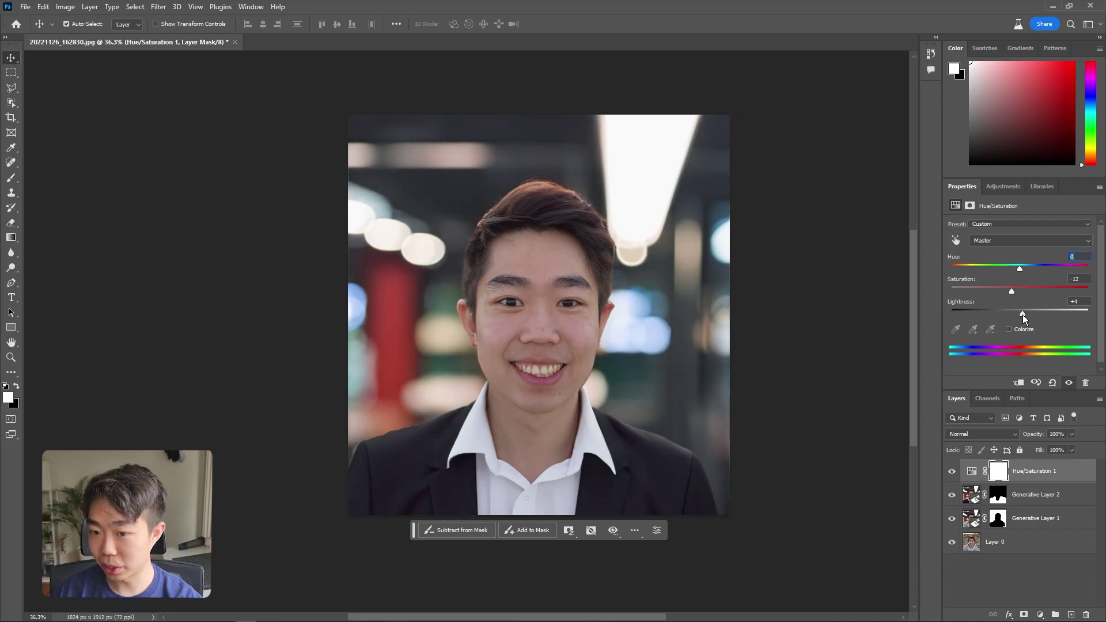
Add a Brightness/Contrast adjustment layer with Brightness set to 28
{"action": "left_click", "coordinate": [1040, 615]}
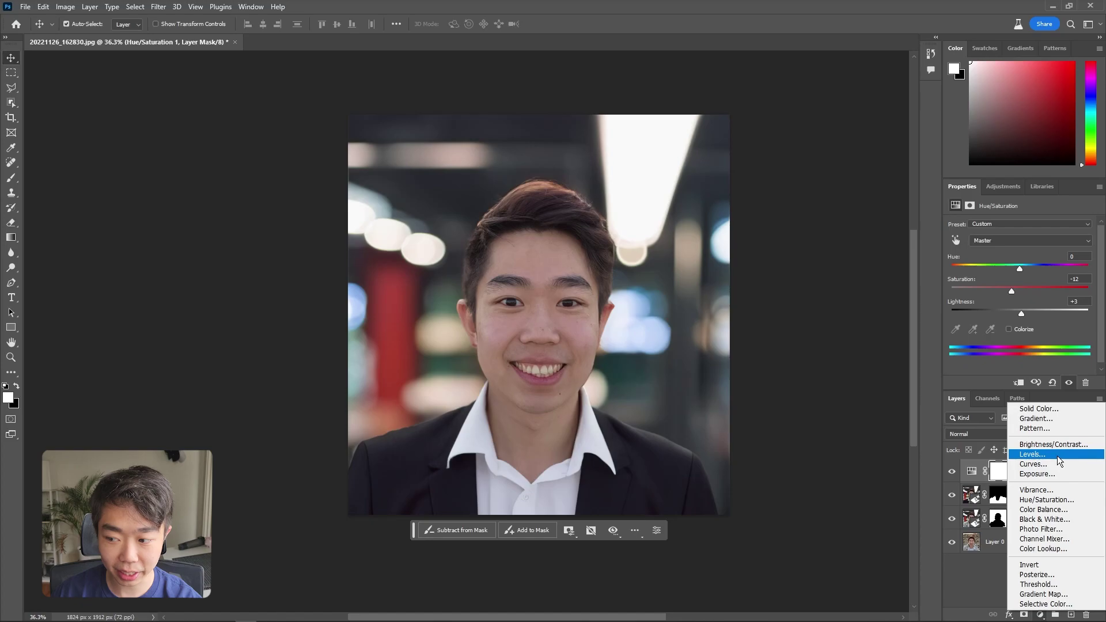
{"action": "left_click", "coordinate": [1037, 444]}
{"action": "left_click_drag", "start_coordinate": [1019, 254], "coordinate": [1032, 254]}
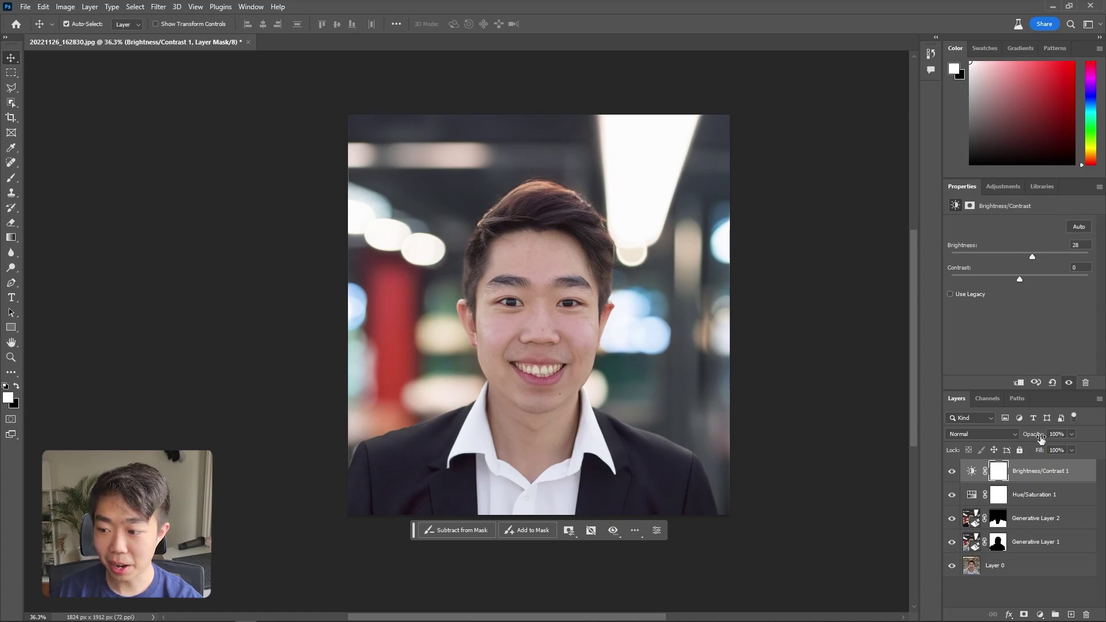
Add a Color Lookup adjustment layer, preview several 3DLUT looks and settle on Fuji REALA 500D Kodak 2393
{"action": "left_click", "coordinate": [1040, 615]}
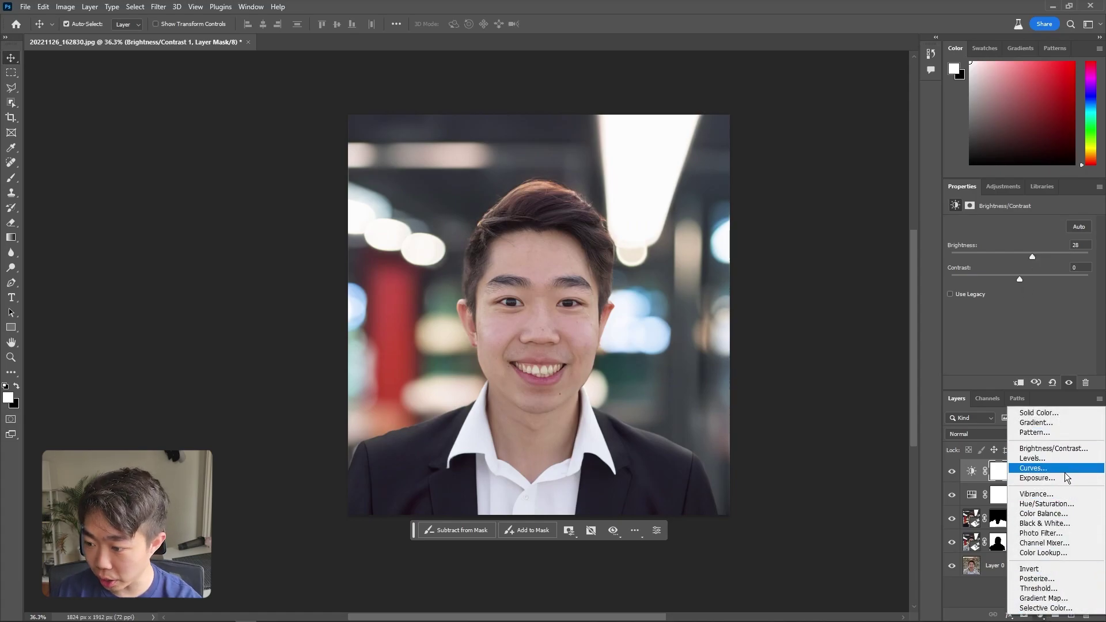
{"action": "left_click", "coordinate": [1054, 554]}
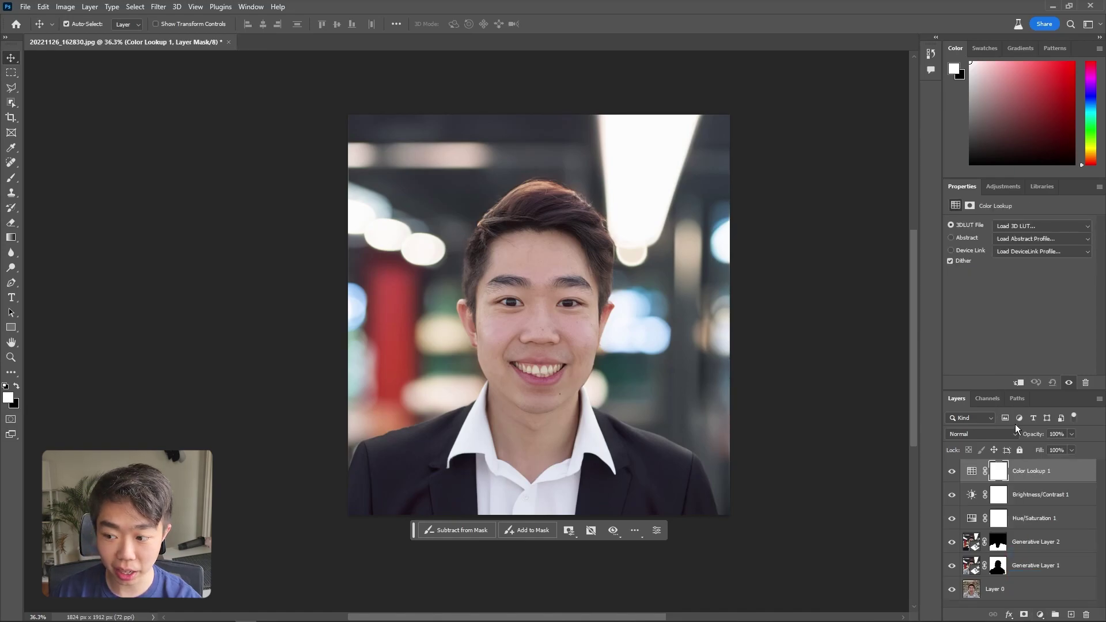
{"action": "left_click", "coordinate": [1039, 228]}
{"action": "left_click", "coordinate": [1028, 245]}
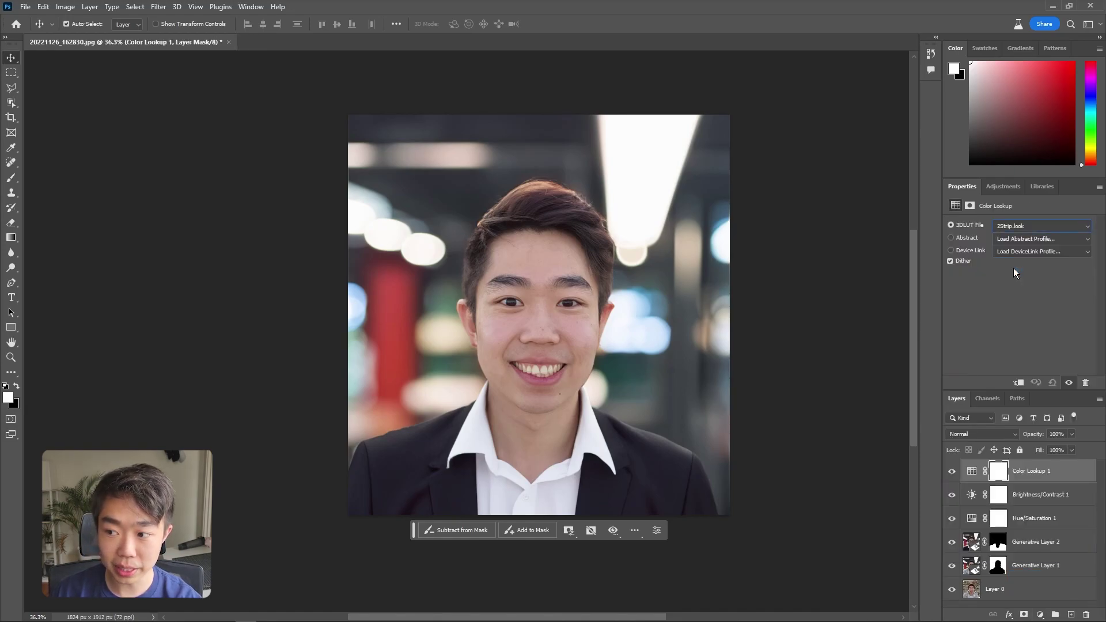
{"action": "scroll", "coordinate": [1034, 226], "scroll_direction": "down", "scroll_amount": 2}
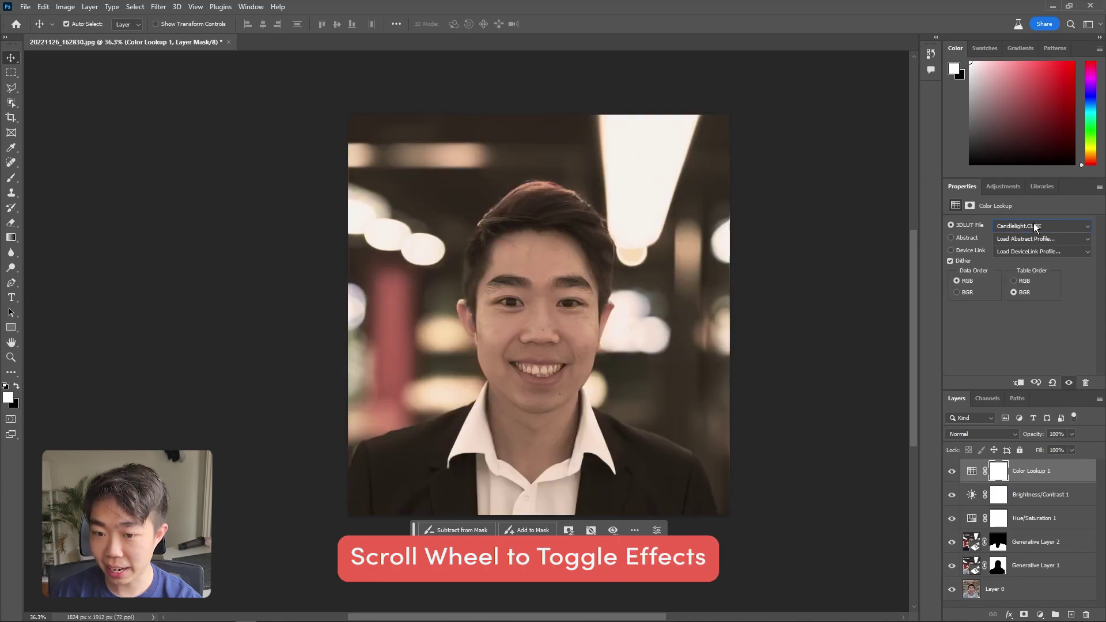
{"action": "scroll", "coordinate": [1033, 226], "scroll_direction": "down", "scroll_amount": 2}
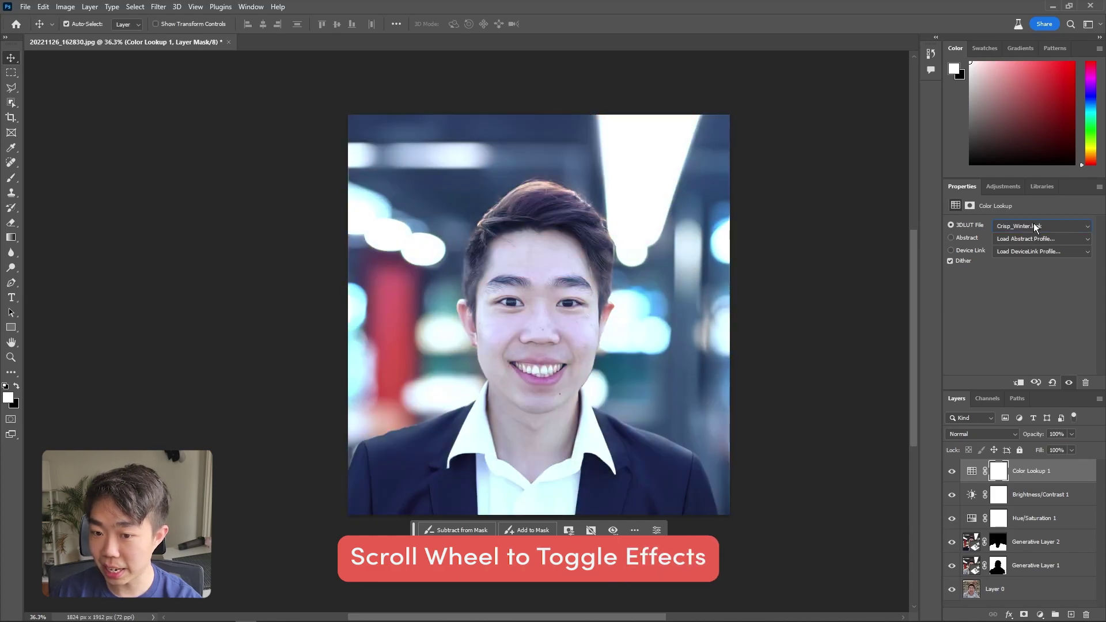
{"action": "scroll", "coordinate": [1034, 225], "scroll_direction": "down", "scroll_amount": 1}
{"action": "scroll", "coordinate": [1033, 225], "scroll_direction": "down", "scroll_amount": 2}
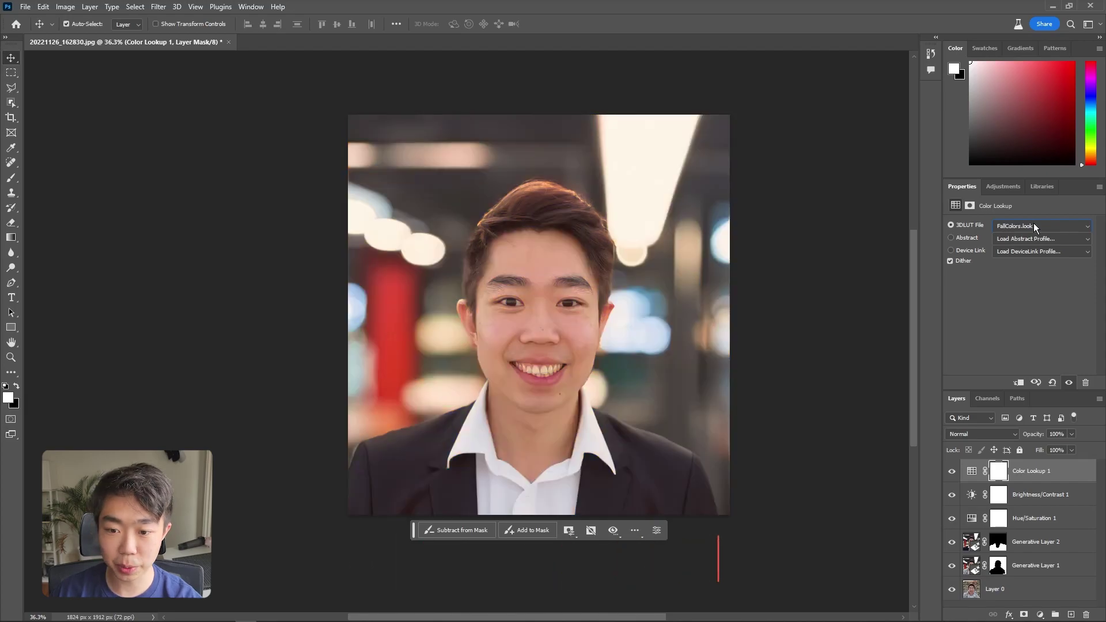
{"action": "scroll", "coordinate": [1034, 226], "scroll_direction": "down", "scroll_amount": 3}
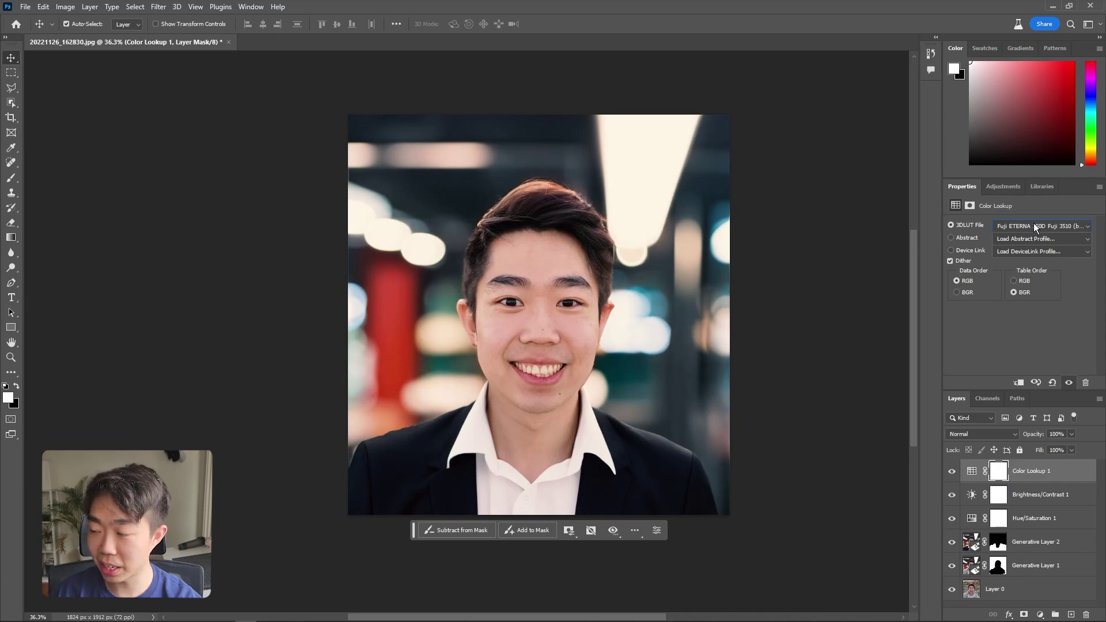
{"action": "scroll", "coordinate": [1034, 225], "scroll_direction": "down", "scroll_amount": 2}
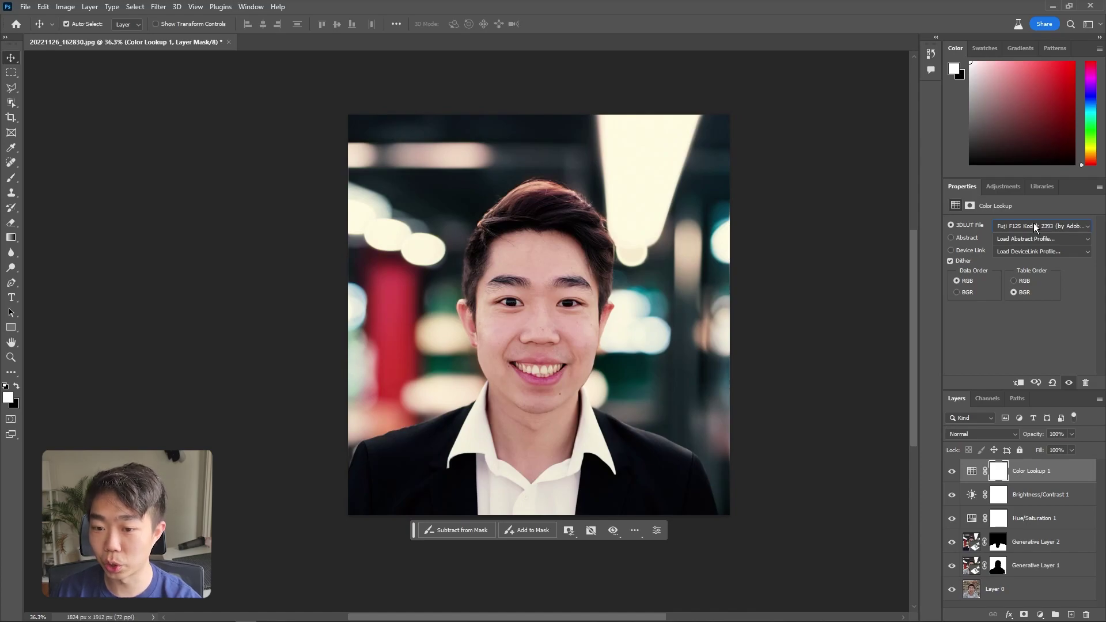
{"action": "scroll", "coordinate": [1034, 225], "scroll_direction": "down", "scroll_amount": 2}
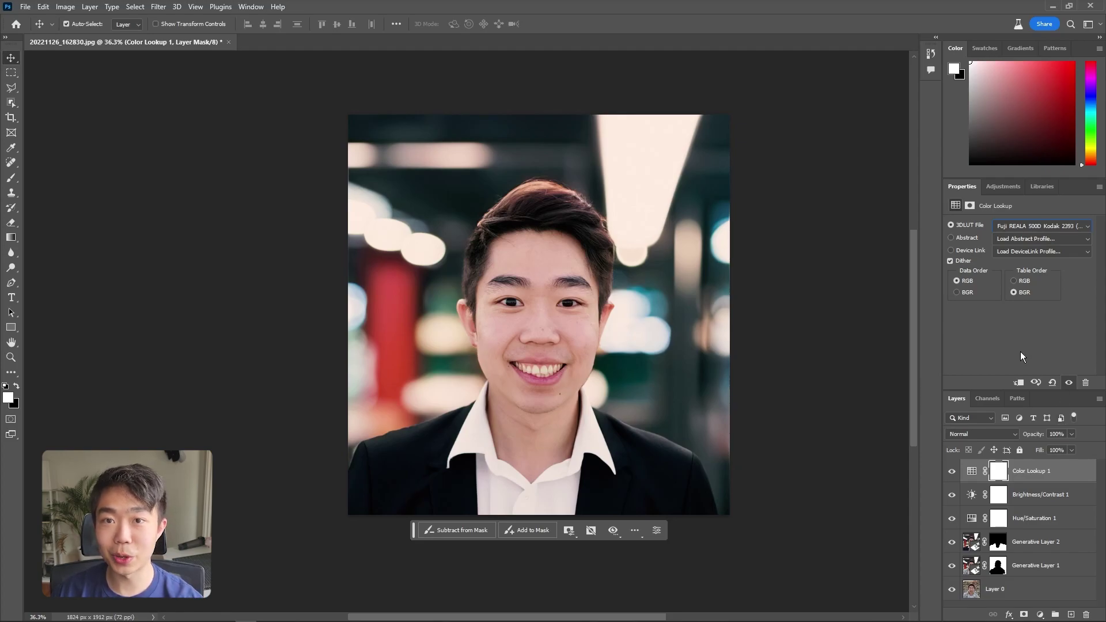
Add a Black & White adjustment layer with Reds 25, Yellows 25, Greens 94, Cyans -9 and Blues 92
{"action": "left_click", "coordinate": [1041, 615]}
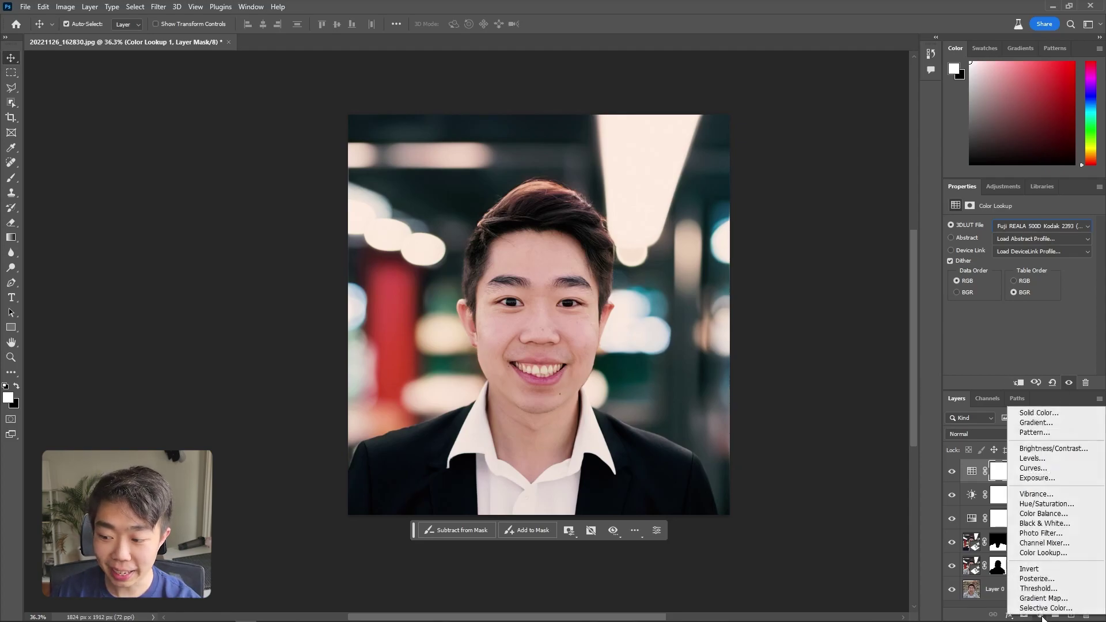
{"action": "left_click", "coordinate": [1061, 525]}
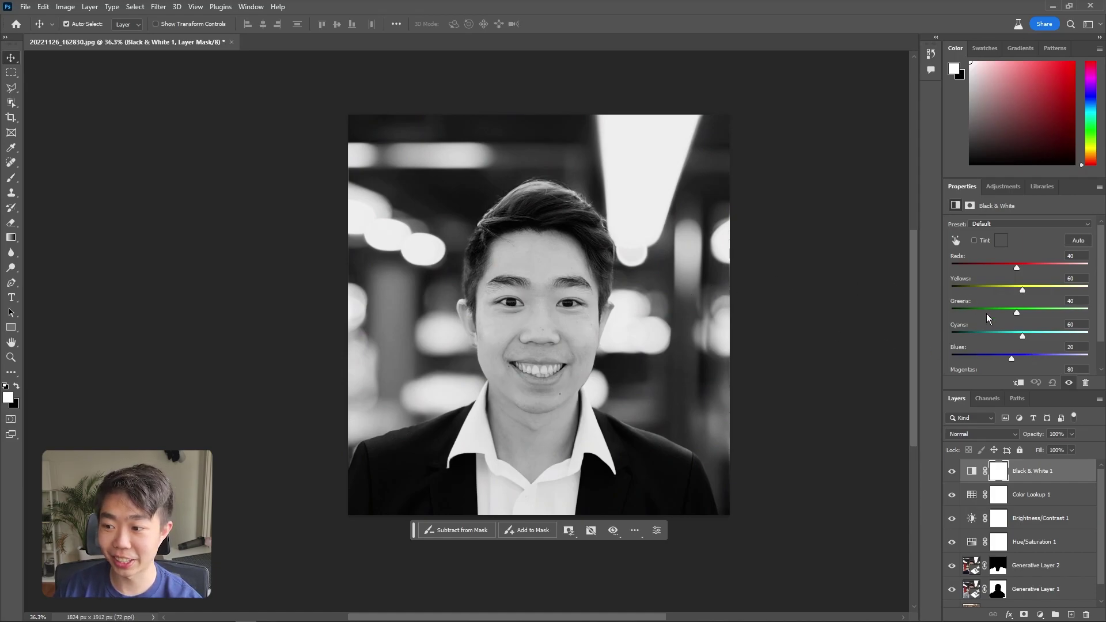
{"action": "left_click_drag", "start_coordinate": [1013, 359], "coordinate": [1013, 269]}
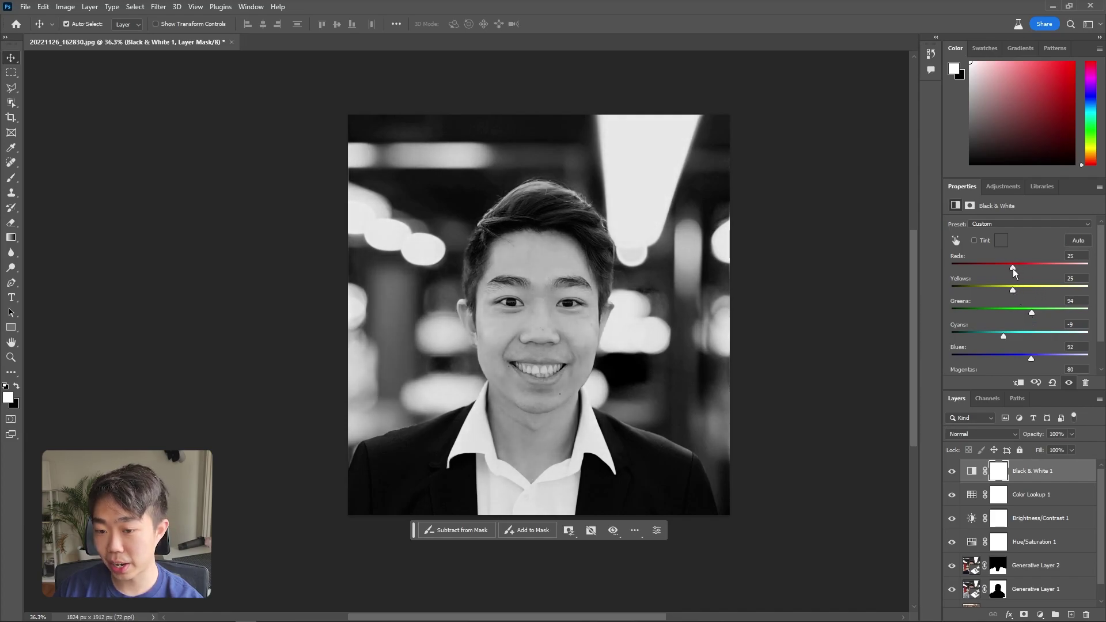